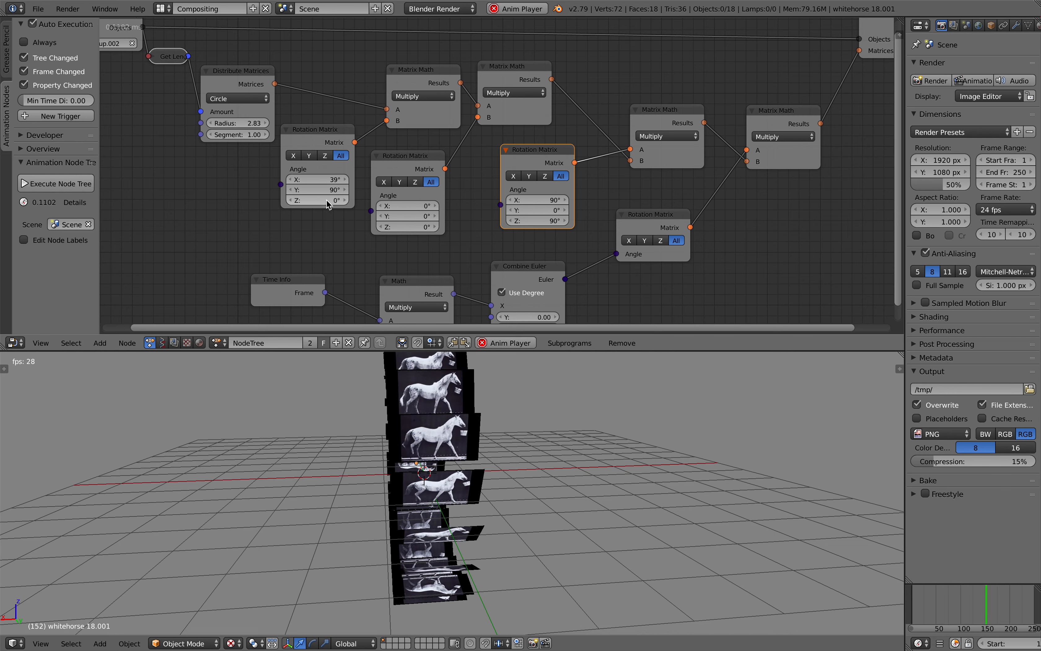
# Set the first Rotation Matrix's Z to 17° and the second Rotation Matrix to X 9.7°, Y -3.2°, Z 4.5°
pyautogui.moveTo(317, 200); pyautogui.dragTo(344, 200)
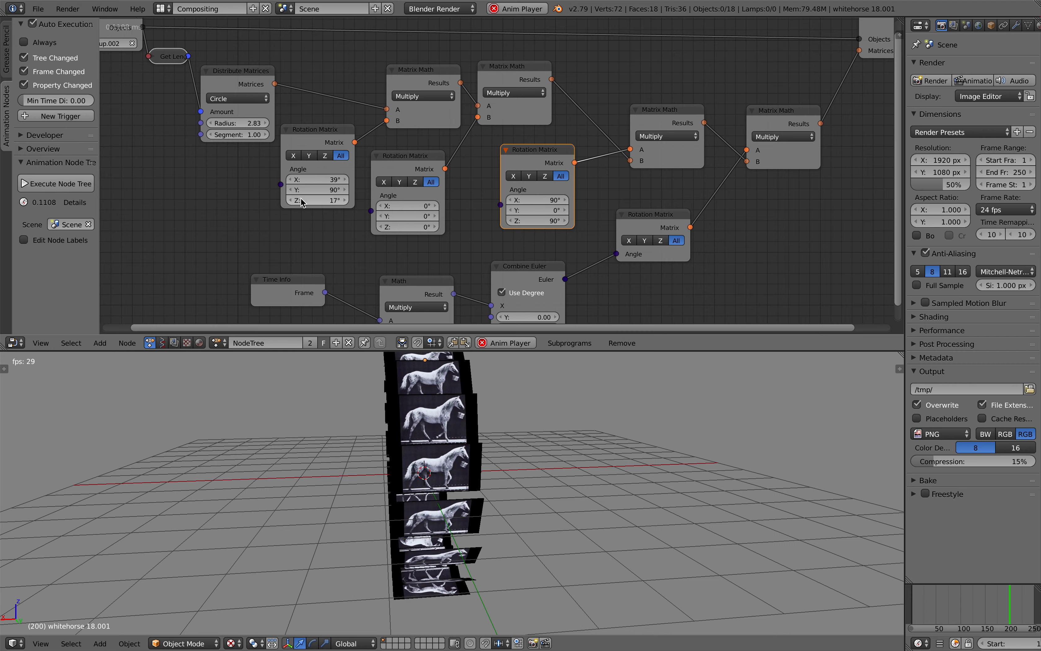
pyautogui.moveTo(492, 441)
pyautogui.mouseDown(button='middle')
pyautogui.moveTo(510, 441)
pyautogui.moveTo(482, 435)
pyautogui.moveTo(499, 435)
pyautogui.mouseUp(button='middle')
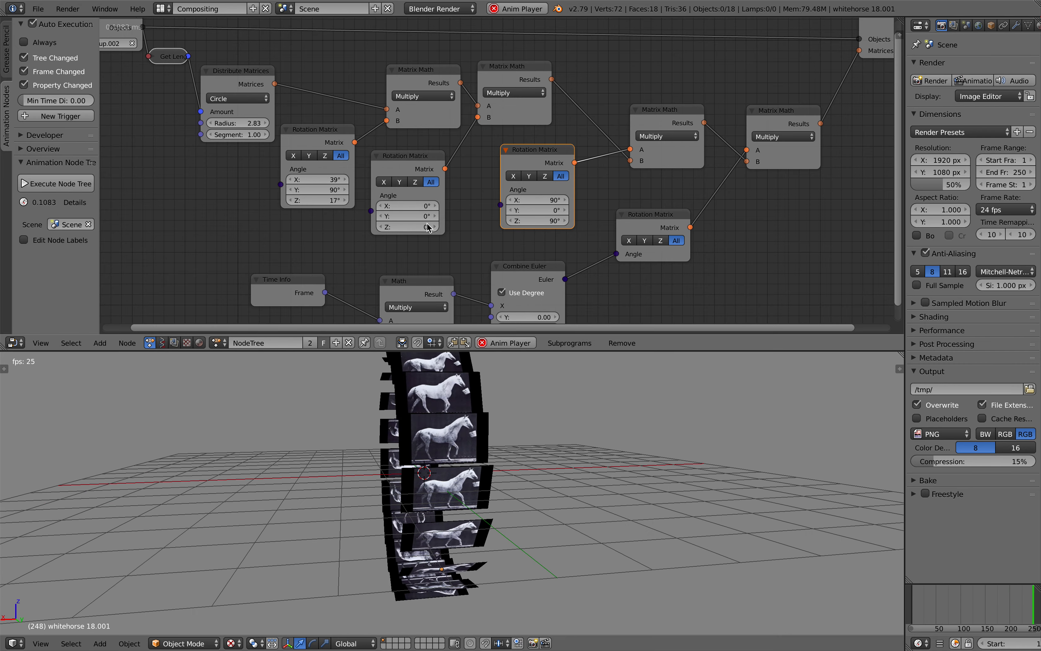
pyautogui.moveTo(407, 206)
pyautogui.mouseDown()
pyautogui.moveTo(379, 205)
pyautogui.moveTo(441, 215)
pyautogui.moveTo(406, 216)
pyautogui.mouseUp()
pyautogui.moveTo(407, 227)
pyautogui.mouseDown()
pyautogui.moveTo(424, 226)
pyautogui.moveTo(408, 226)
pyautogui.mouseUp()
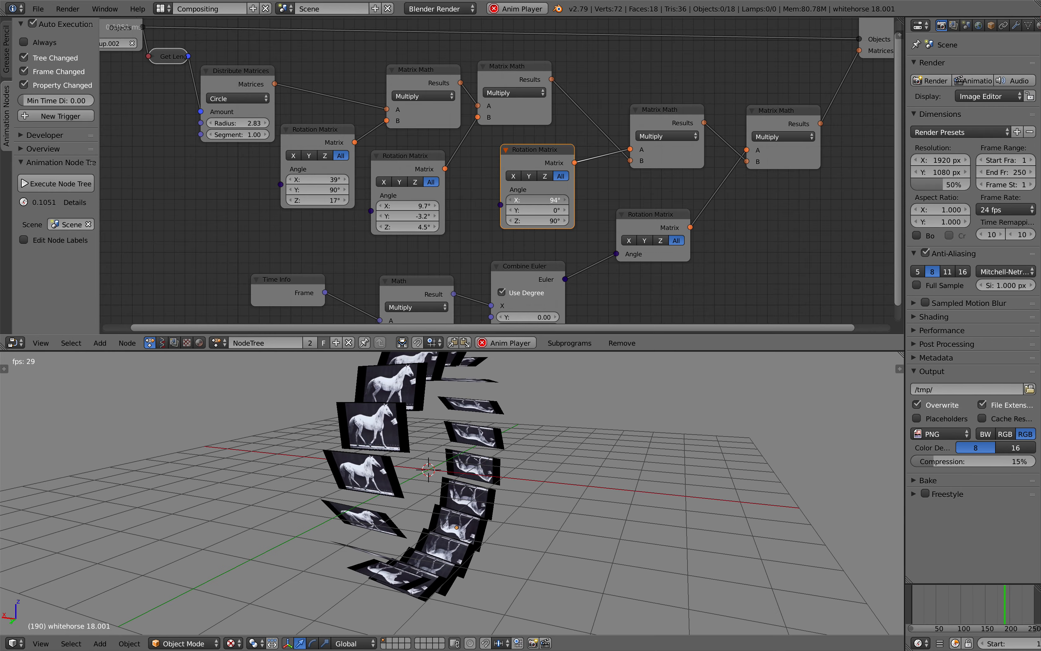
# Set the third Rotation Matrix to X 111° and Y 16°, and the Math node's multiplier to 26.58
pyautogui.moveTo(537, 200); pyautogui.dragTo(544, 210)
pyautogui.moveTo(536, 237); pyautogui.dragTo(522, 185, button='middle')
pyautogui.moveTo(418, 279); pyautogui.dragTo(420, 279)
# Set the Distribute Matrices radius to 0.67 and the second Rotation Matrix to X 84°, Y 103°, Z 56°
pyautogui.moveTo(324, 178); pyautogui.dragTo(330, 193, button='middle')
pyautogui.moveTo(244, 84); pyautogui.dragTo(199, 84)
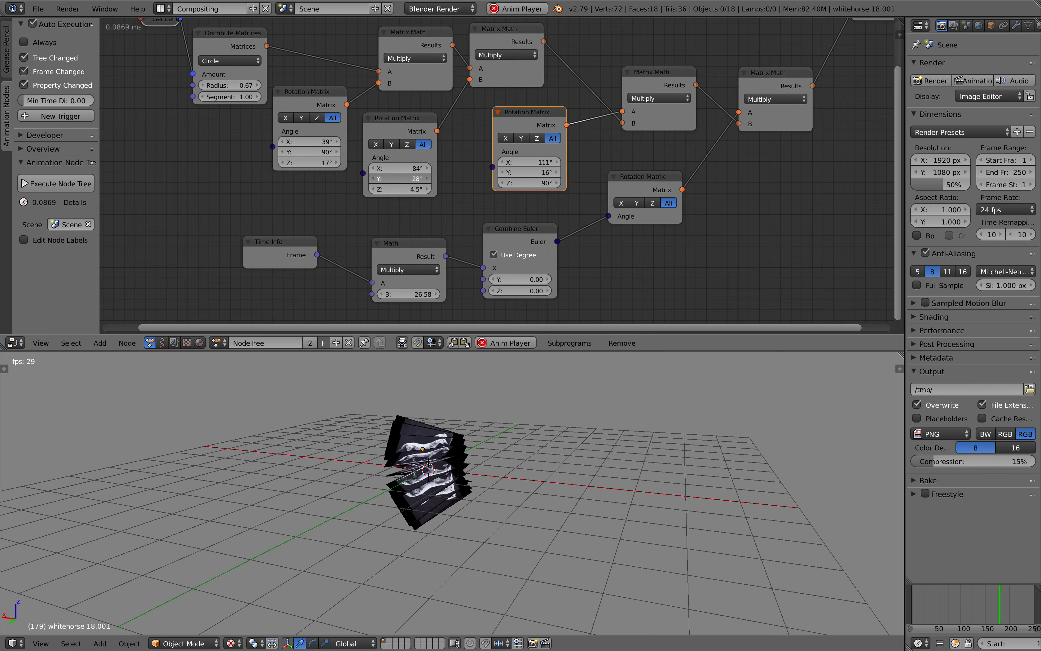
pyautogui.moveTo(399, 178); pyautogui.dragTo(398, 178)
pyautogui.moveTo(456, 447); pyautogui.dragTo(353, 411, button='middle')
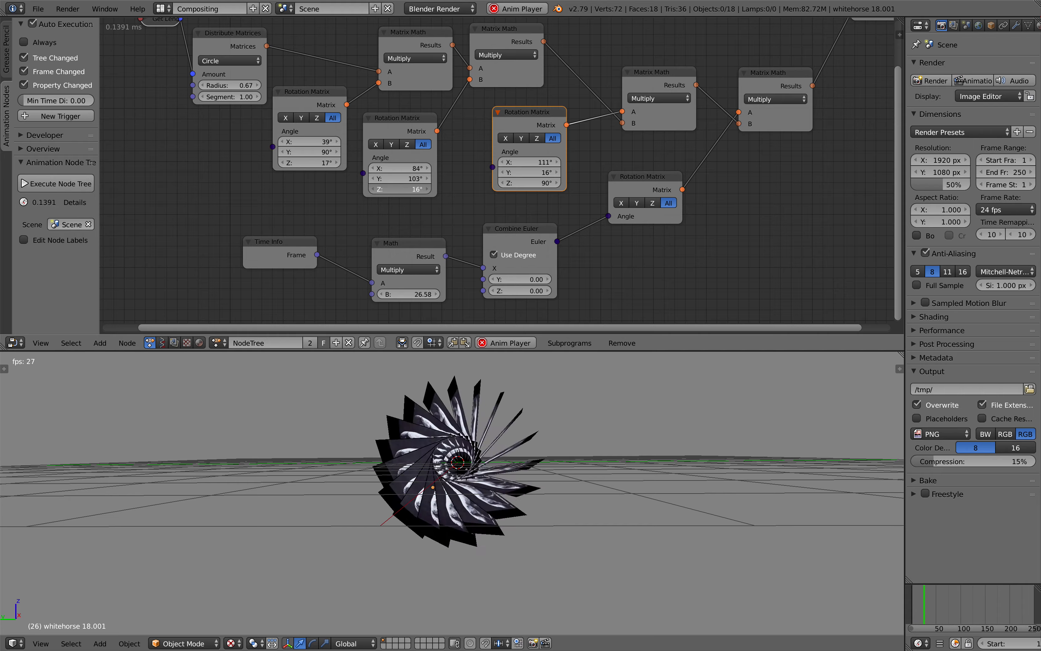
pyautogui.moveTo(400, 189); pyautogui.dragTo(424, 189)
pyautogui.scroll(2, 596, 450)
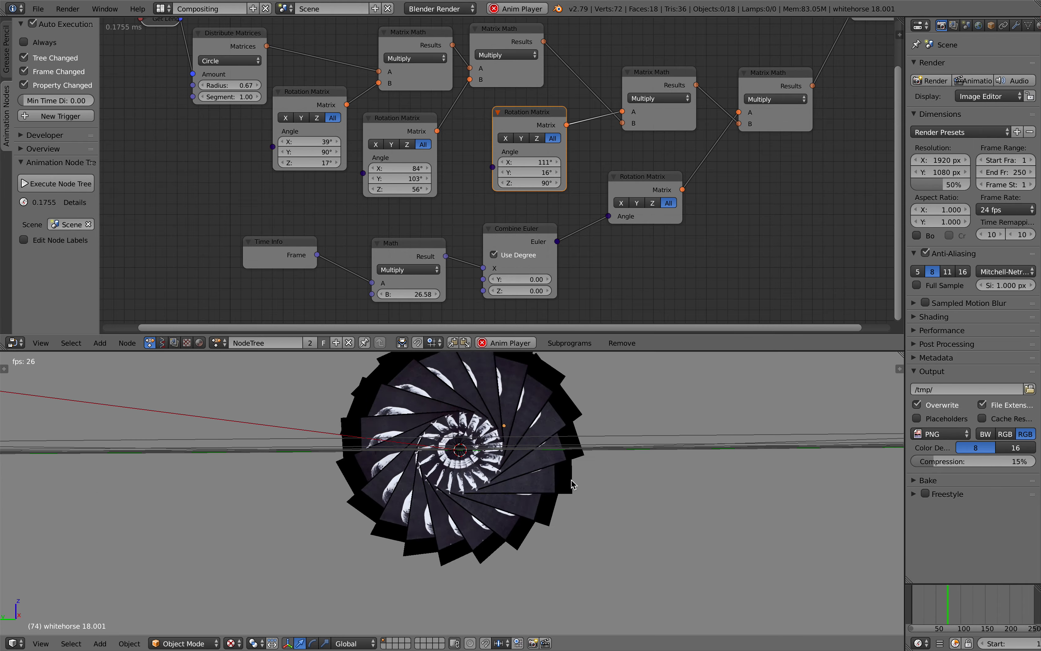
pyautogui.moveTo(595, 449); pyautogui.dragTo(555, 478, button='middle')
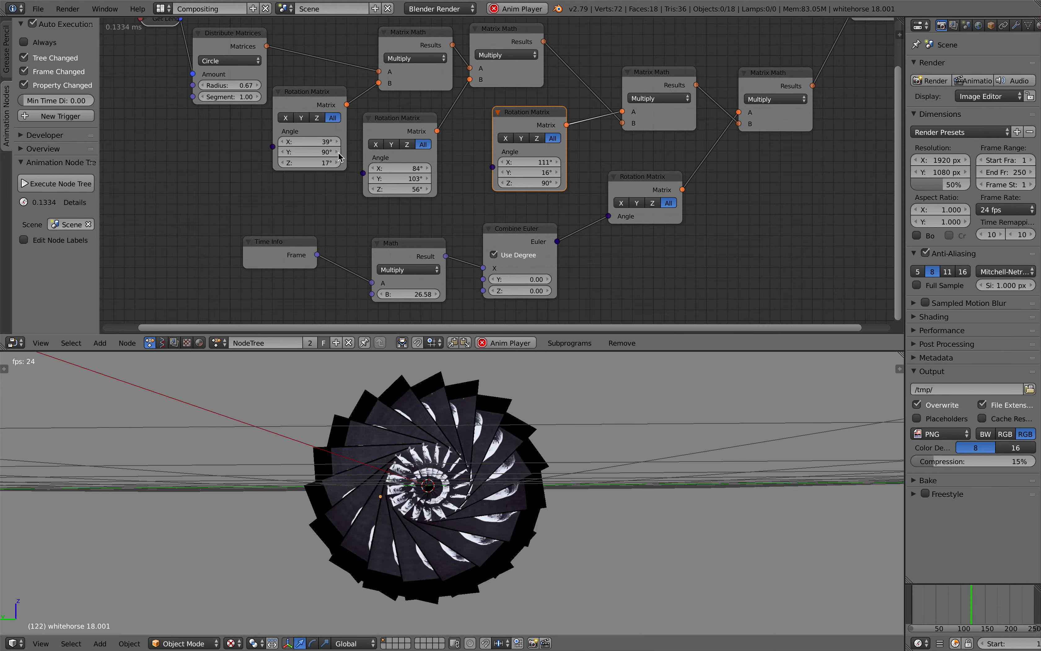
# Set the first Rotation Matrix to X 86°, Y 67°, Z 21° and select all objects in the scene
pyautogui.moveTo(330, 151); pyautogui.dragTo(329, 152)
pyautogui.moveTo(327, 141)
pyautogui.mouseDown()
pyautogui.moveTo(355, 142)
pyautogui.moveTo(317, 152)
pyautogui.mouseUp()
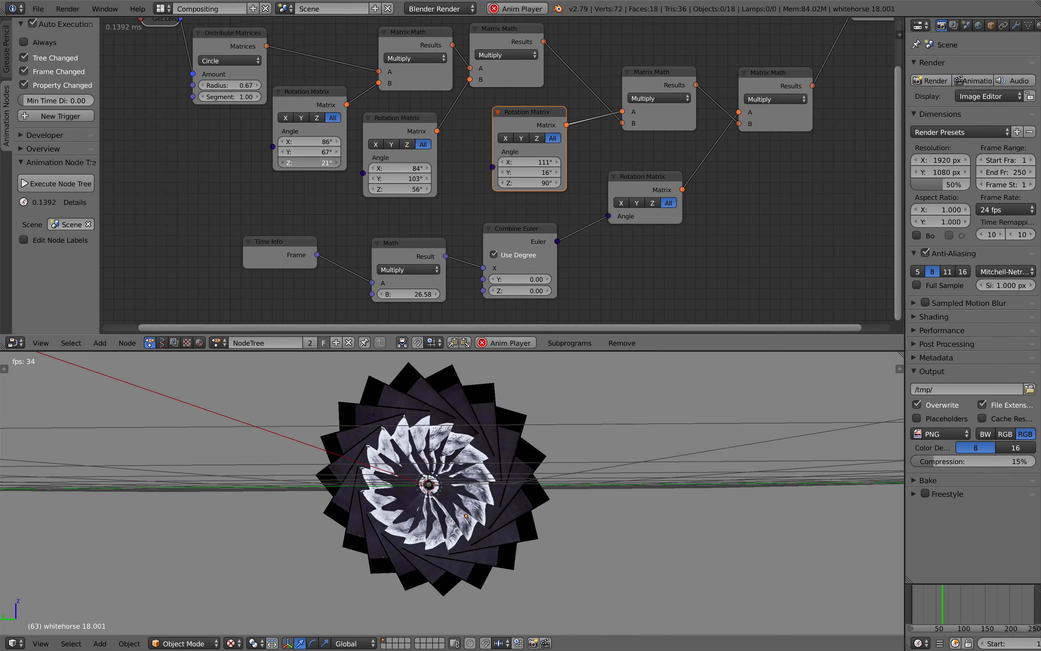
pyautogui.press('a')
pyautogui.scroll(3, 531, 471)
pyautogui.scroll(-1, 532, 471)
pyautogui.moveTo(531, 471); pyautogui.dragTo(437, 454, button='middle')
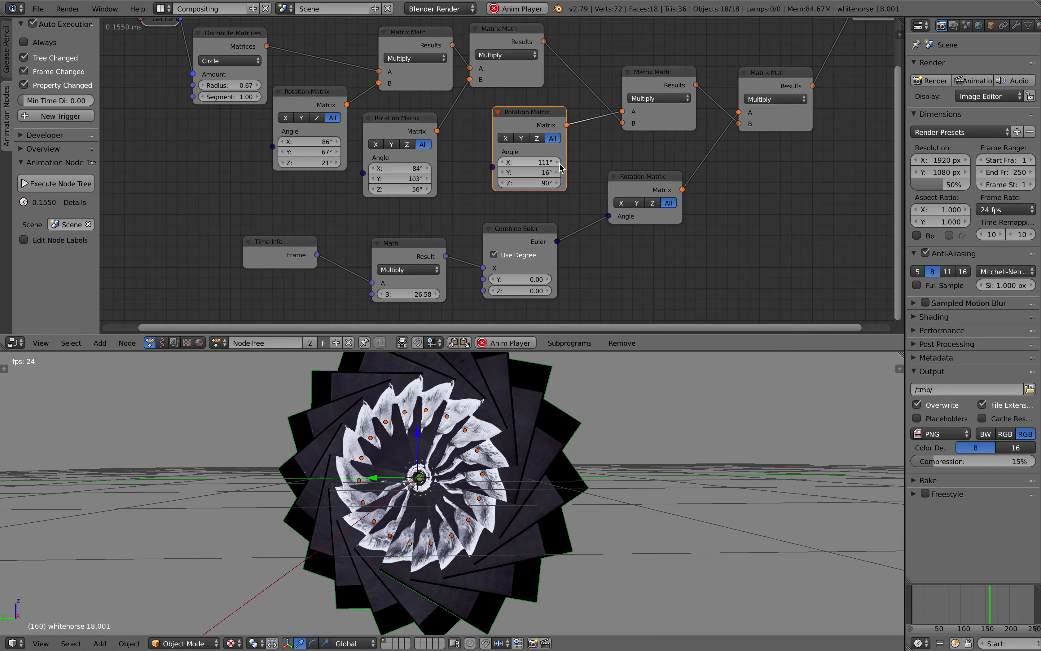
# Set the third Rotation Matrix to X 82°, Y 36°, Z 110° and deselect all objects in the scene
pyautogui.moveTo(528, 172); pyautogui.dragTo(499, 160)
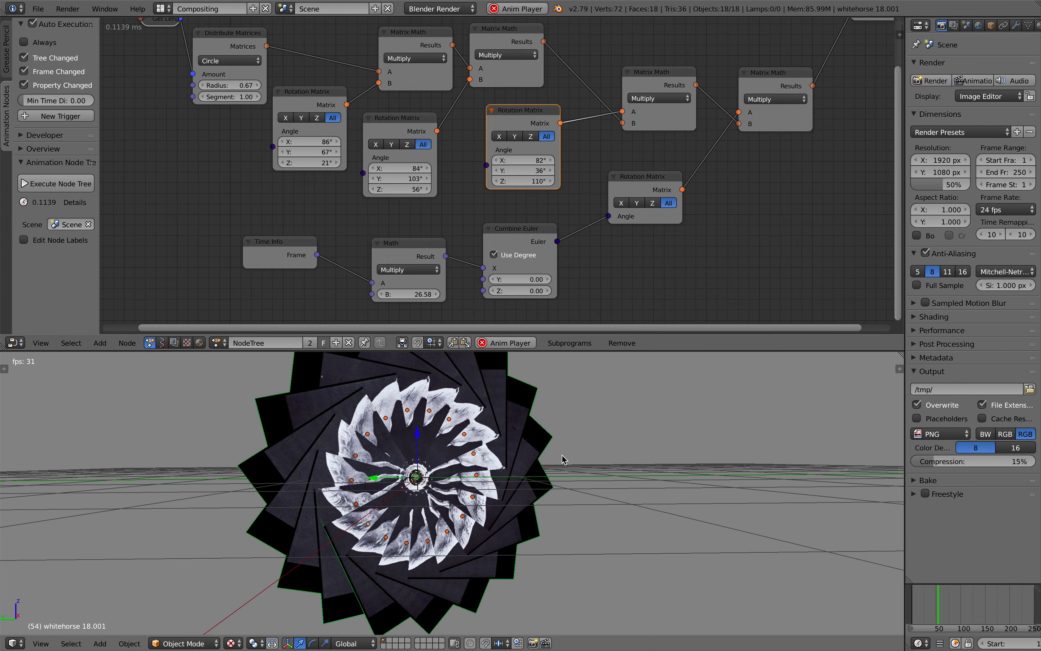
pyautogui.press('a')
pyautogui.moveTo(364, 483); pyautogui.dragTo(387, 478, button='middle')
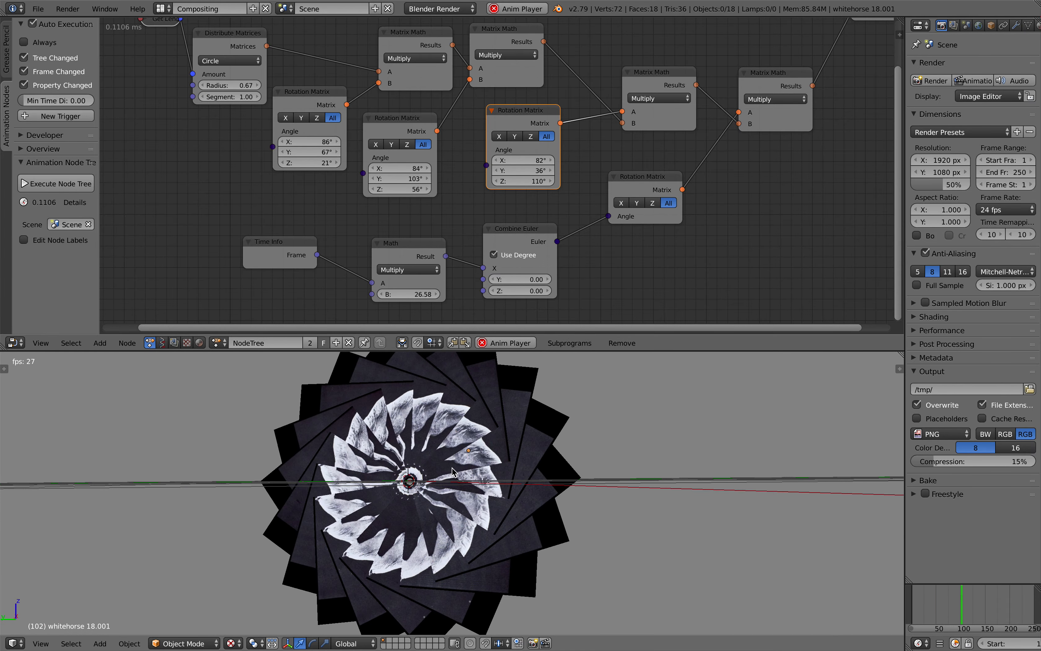
pyautogui.scroll(-1, 387, 478)
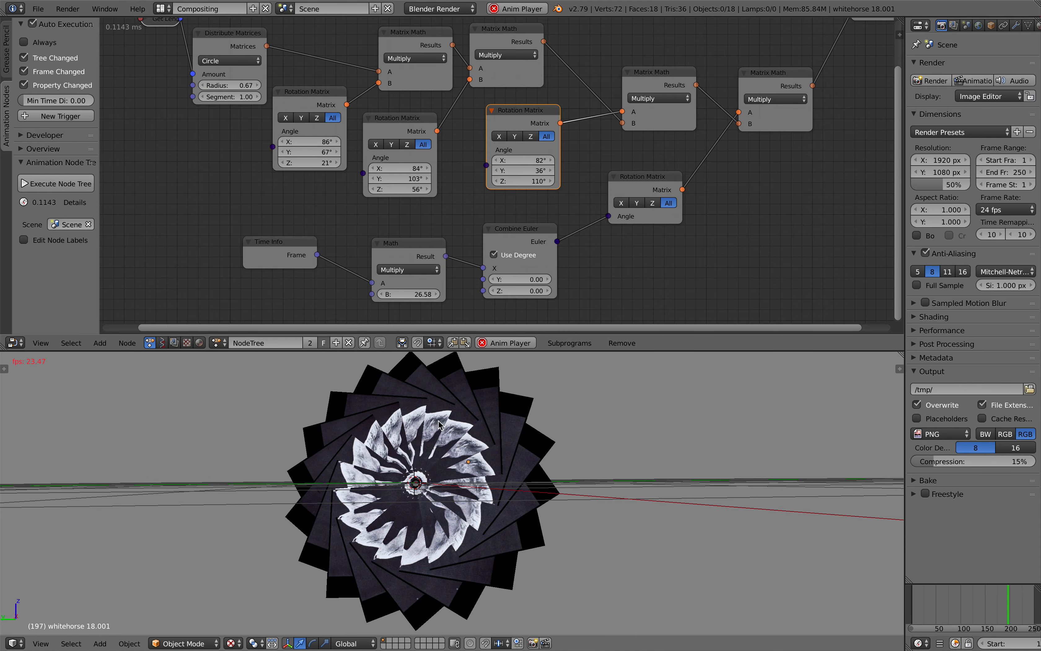
pyautogui.moveTo(388, 477); pyautogui.dragTo(534, 432, button='middle')
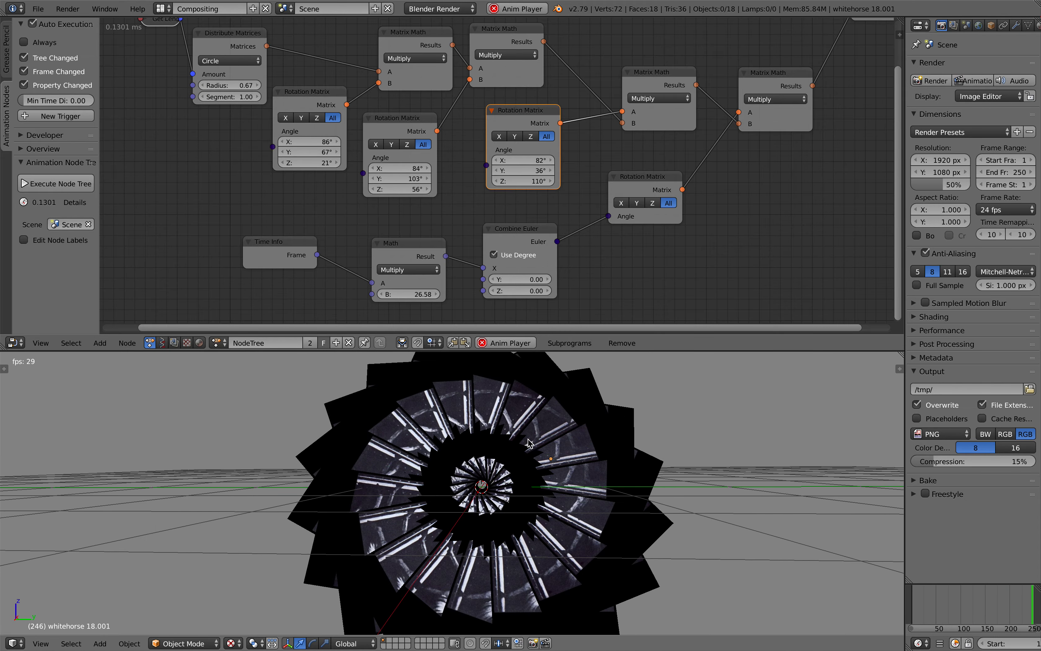
# Set the first Rotation Matrix to X 88° and Z 45°, and the Distribute Matrices radius to 0.25
pyautogui.moveTo(317, 142); pyautogui.dragTo(350, 162)
pyautogui.moveTo(229, 85)
pyautogui.mouseDown()
pyautogui.moveTo(297, 85)
pyautogui.moveTo(214, 85)
pyautogui.mouseUp()
pyautogui.moveTo(371, 393); pyautogui.dragTo(348, 393, button='middle')
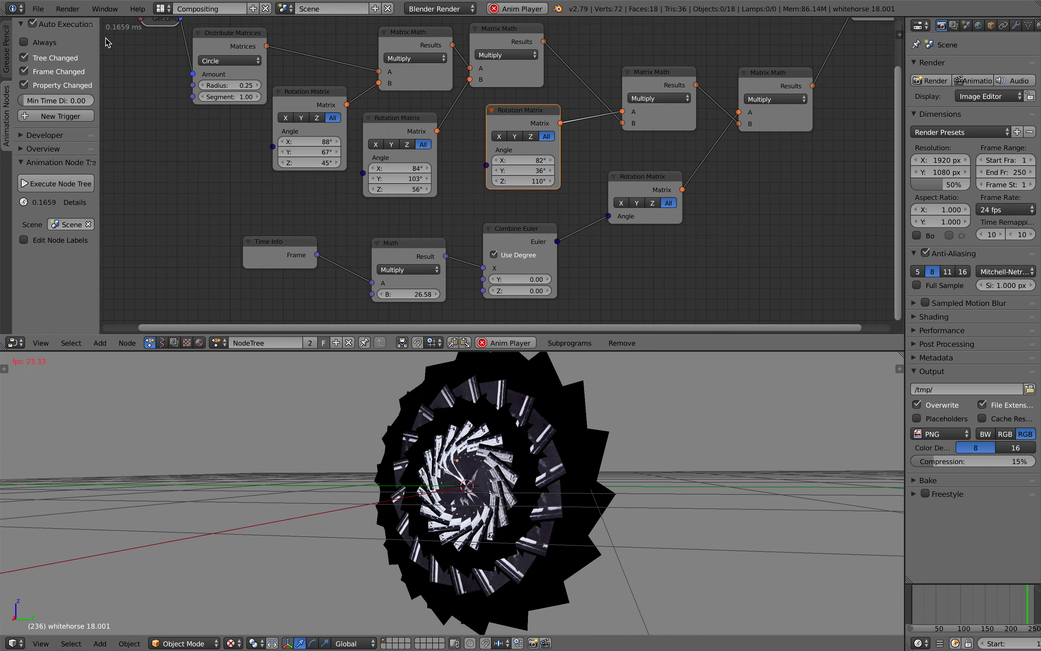
# Open AN_zoetrope_kaleidoscope_001.blend and save it under the next incremented file name
pyautogui.click(37, 8)
pyautogui.moveTo(72, 51)
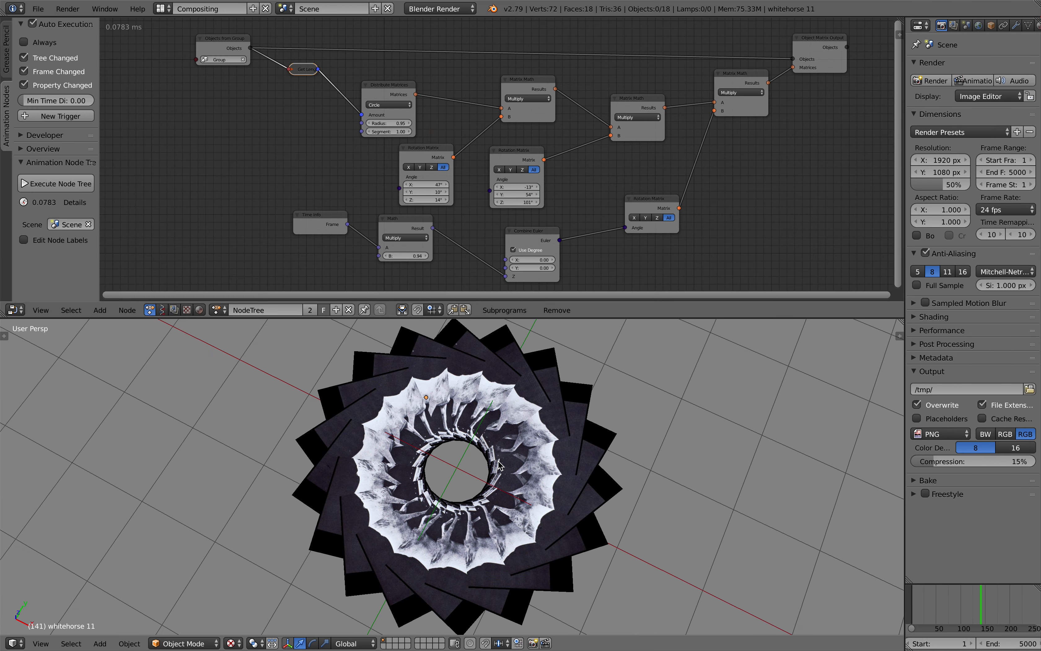
pyautogui.click(38, 9)
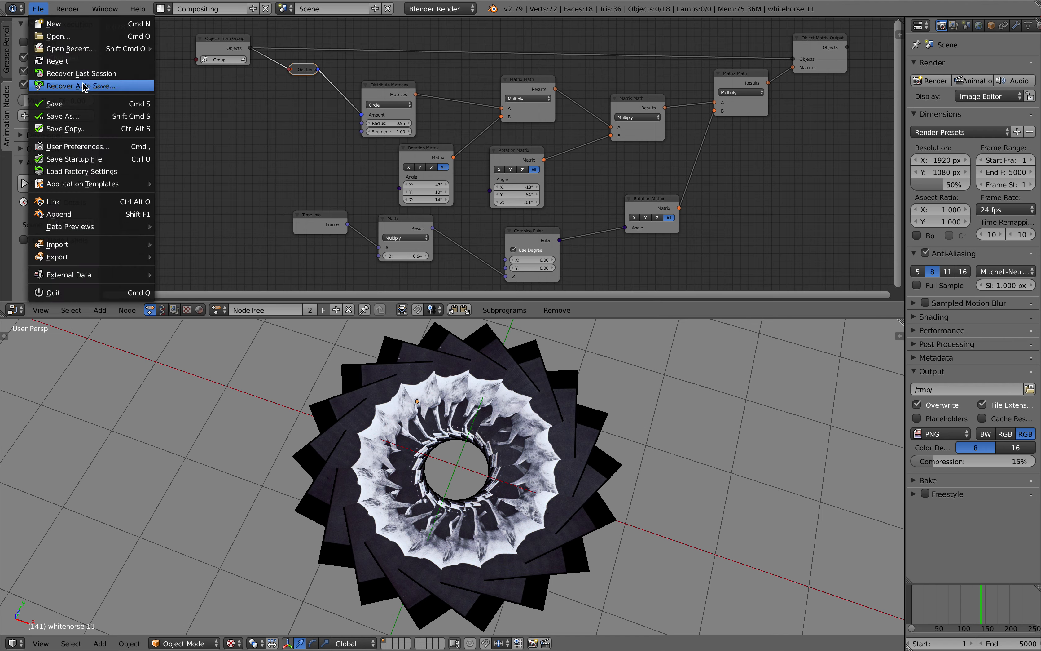
pyautogui.click(86, 116)
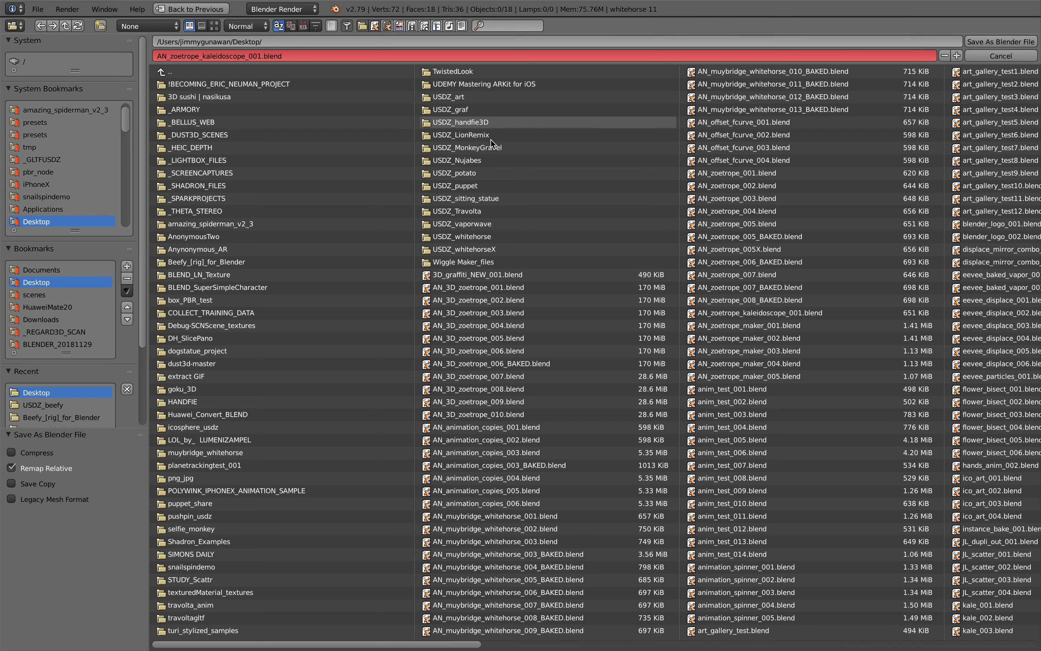
pyautogui.click(957, 56)
pyautogui.click(1000, 41)
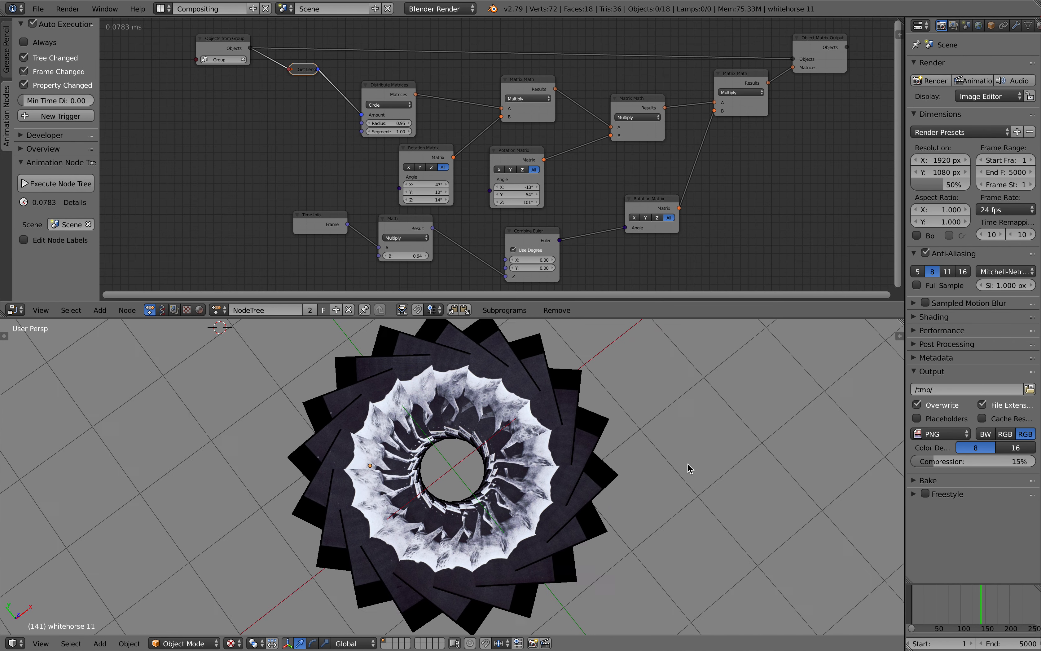
# Enlarge the node editor and set the Distribute Matrices circle to radius 0.54 and segment 3.05
pyautogui.moveTo(688, 468); pyautogui.dragTo(648, 349, button='middle')
pyautogui.moveTo(637, 318); pyautogui.dragTo(637, 327)
pyautogui.moveTo(590, 417); pyautogui.dragTo(605, 418, button='middle')
pyautogui.scroll(-1, 602, 418)
pyautogui.scroll(1, 300, 147)
pyautogui.moveTo(412, 134); pyautogui.dragTo(420, 146, button='middle')
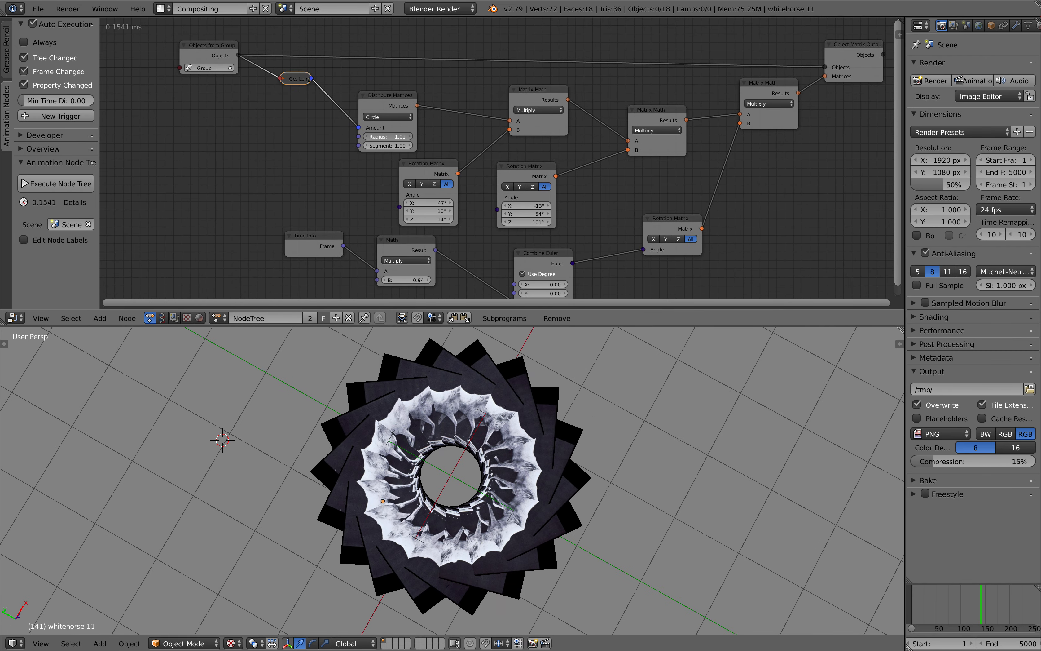
pyautogui.moveTo(387, 136); pyautogui.dragTo(413, 136)
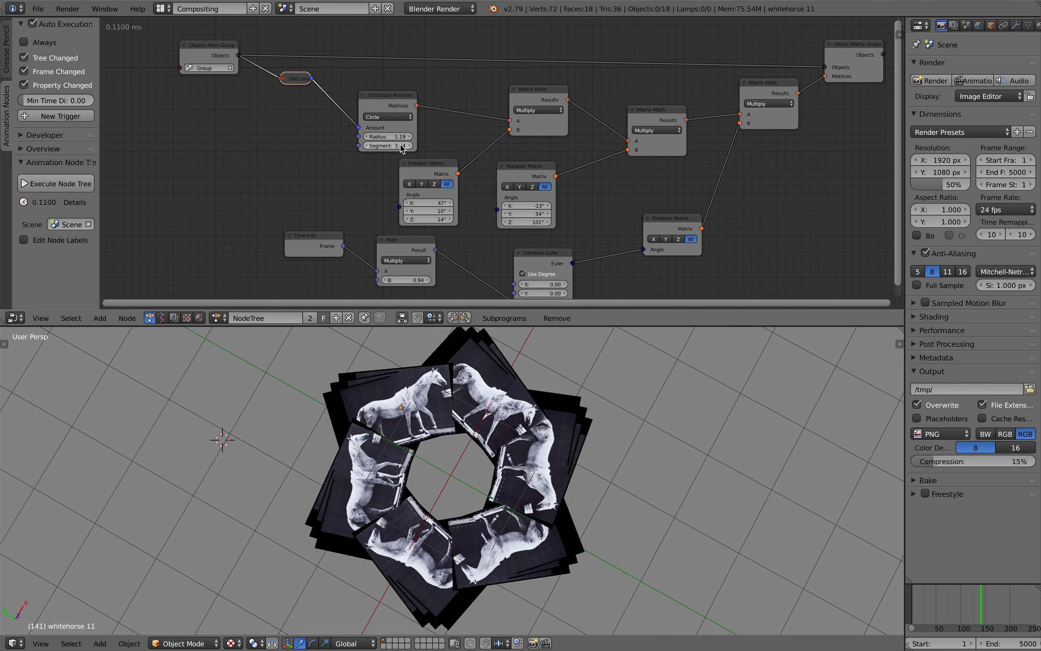
pyautogui.moveTo(388, 136); pyautogui.dragTo(361, 137)
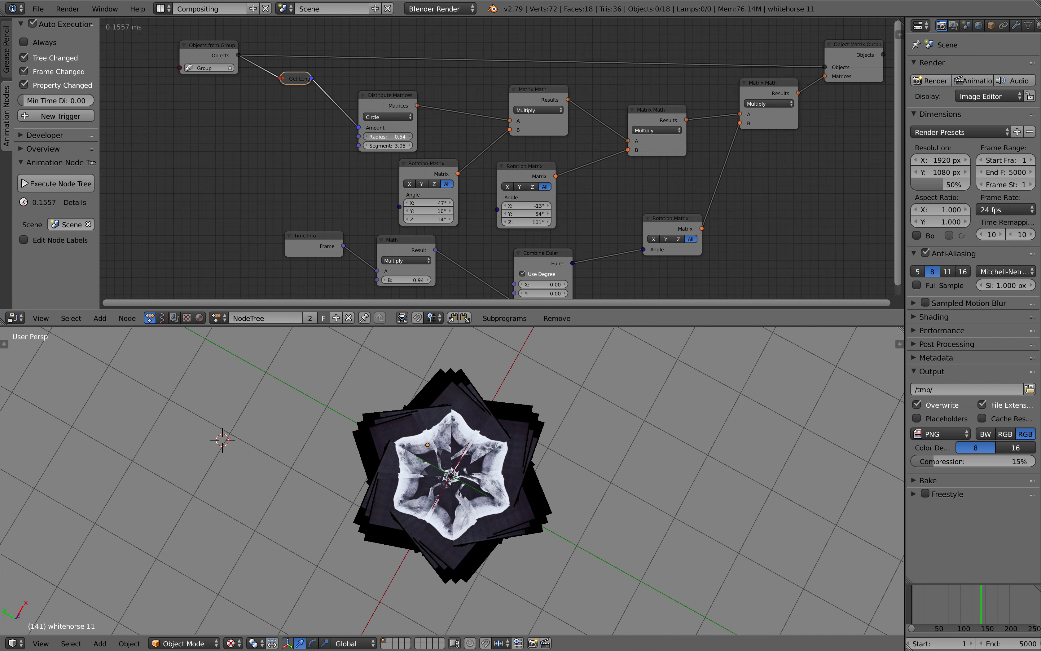
# Set the Distribute Matrices segment value to 3.59 and play the animation
pyautogui.moveTo(400, 409); pyautogui.dragTo(426, 408, button='middle')
pyautogui.scroll(2, 426, 408)
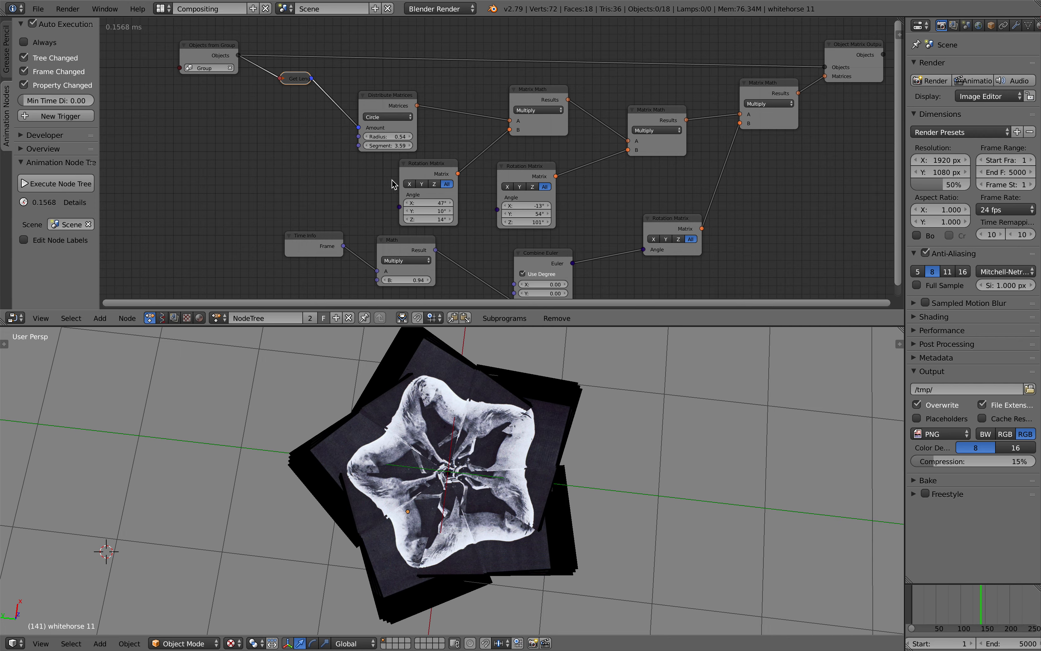
pyautogui.moveTo(484, 459); pyautogui.dragTo(499, 459, button='middle')
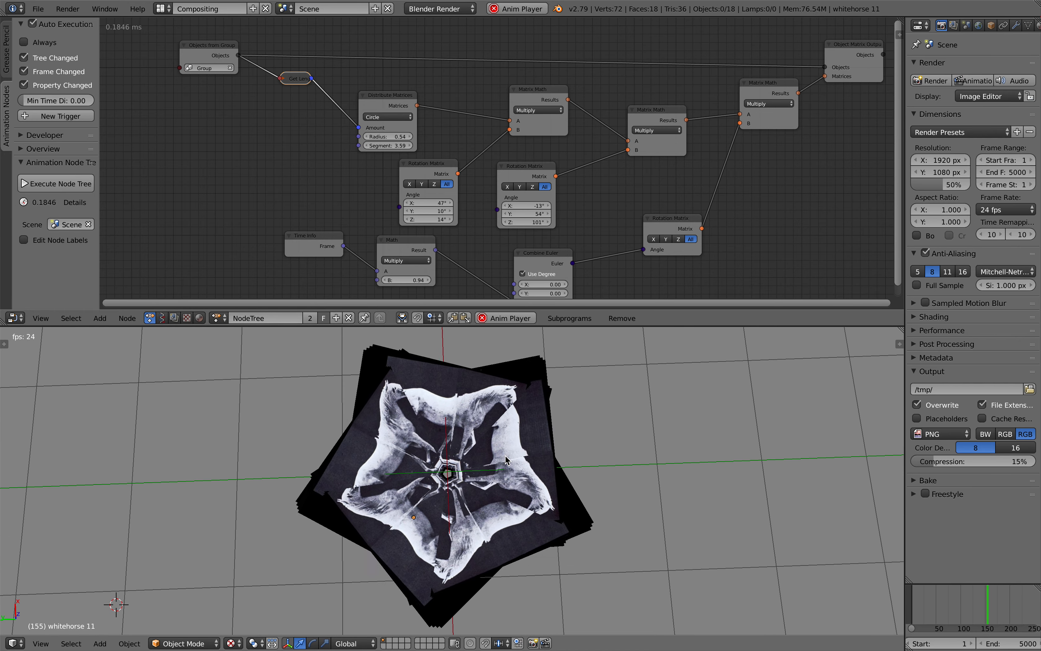
# Move the Time Info, Math and Combine Euler nodes closer together along the bottom of the node tree
pyautogui.moveTo(582, 299); pyautogui.dragTo(566, 278, button='middle')
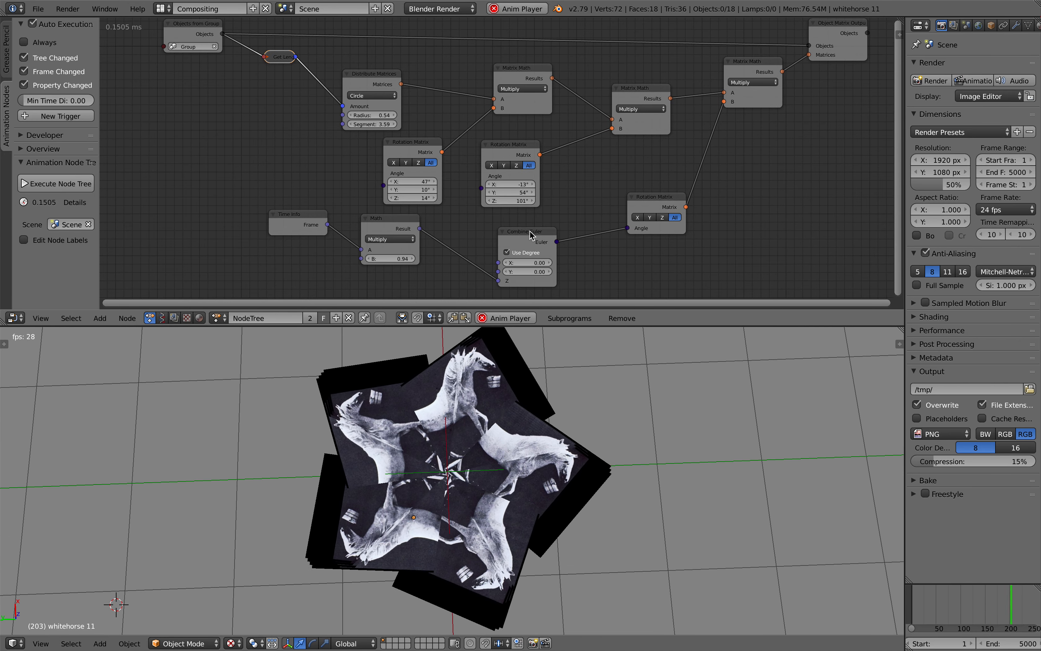
pyautogui.moveTo(392, 224); pyautogui.dragTo(462, 228)
pyautogui.moveTo(310, 221); pyautogui.dragTo(364, 237)
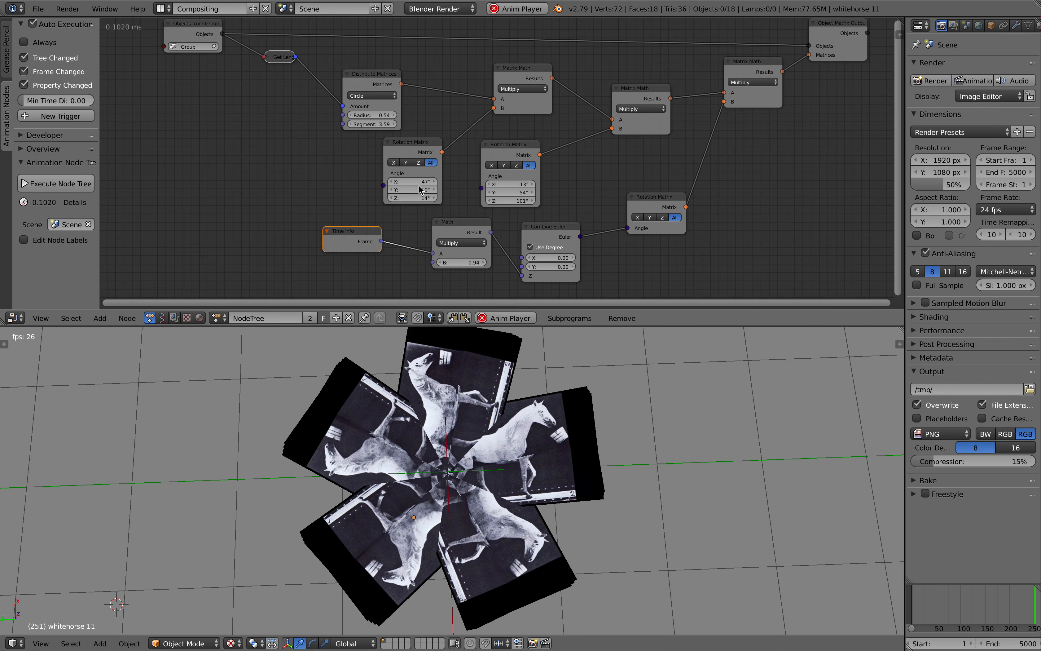
# Save the kaleidoscope scene as a new file with the version number incremented again
pyautogui.click(38, 8)
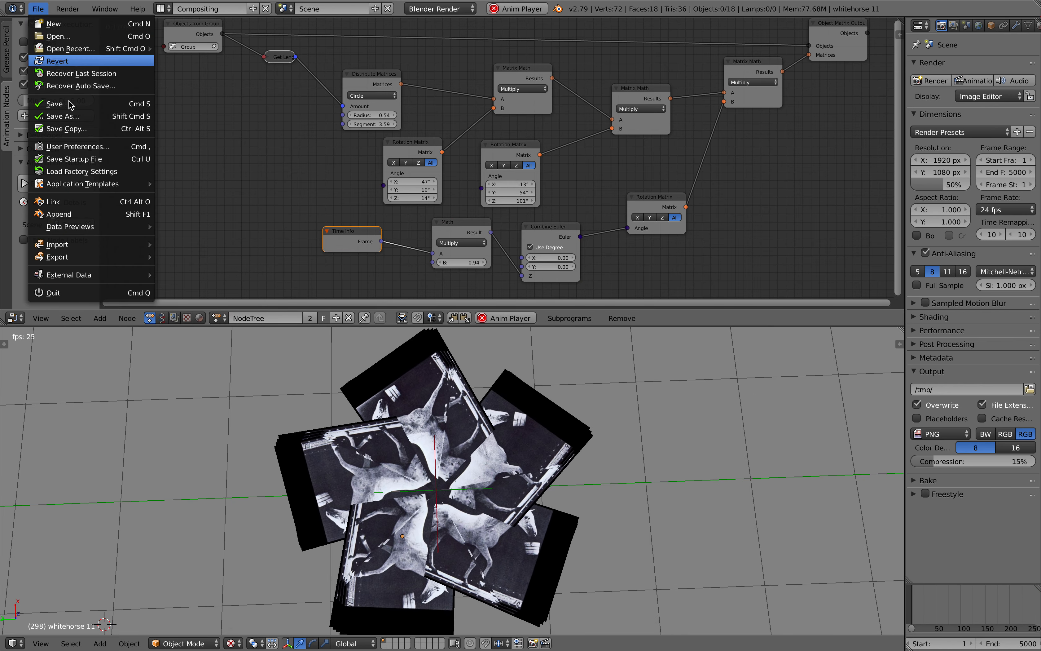
pyautogui.click(64, 114)
pyautogui.click(957, 56)
pyautogui.click(967, 43)
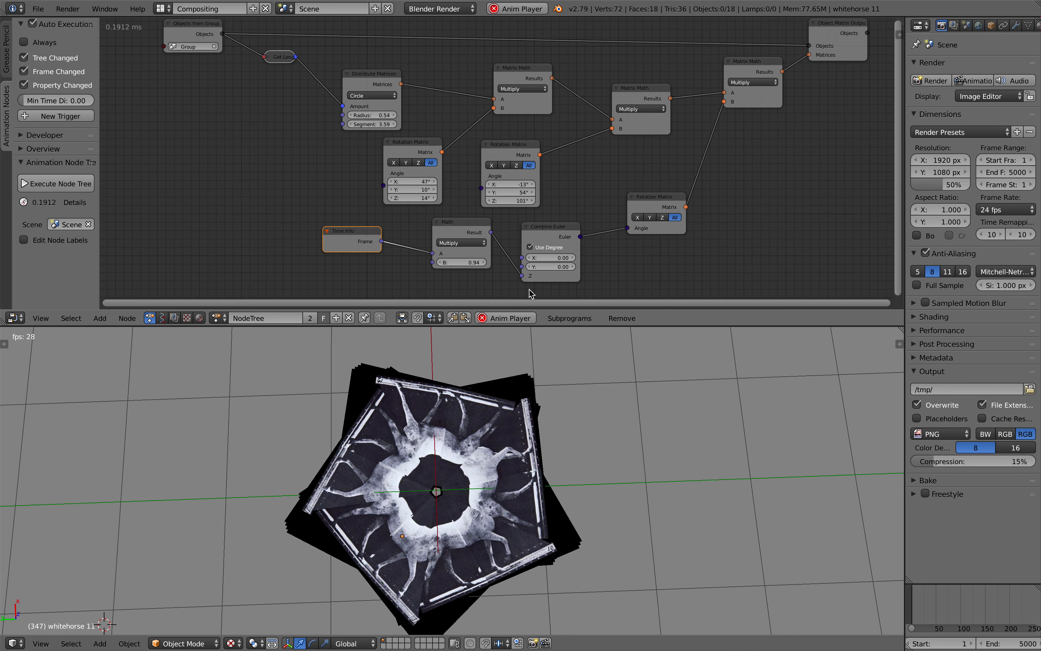
# Arrange the distribution, rotation and multiplication nodes more compactly and set the second Rotation Matrix to X -11°, Y 53°, Z 103°
pyautogui.moveTo(623, 327); pyautogui.dragTo(622, 373)
pyautogui.scroll(1, 542, 293)
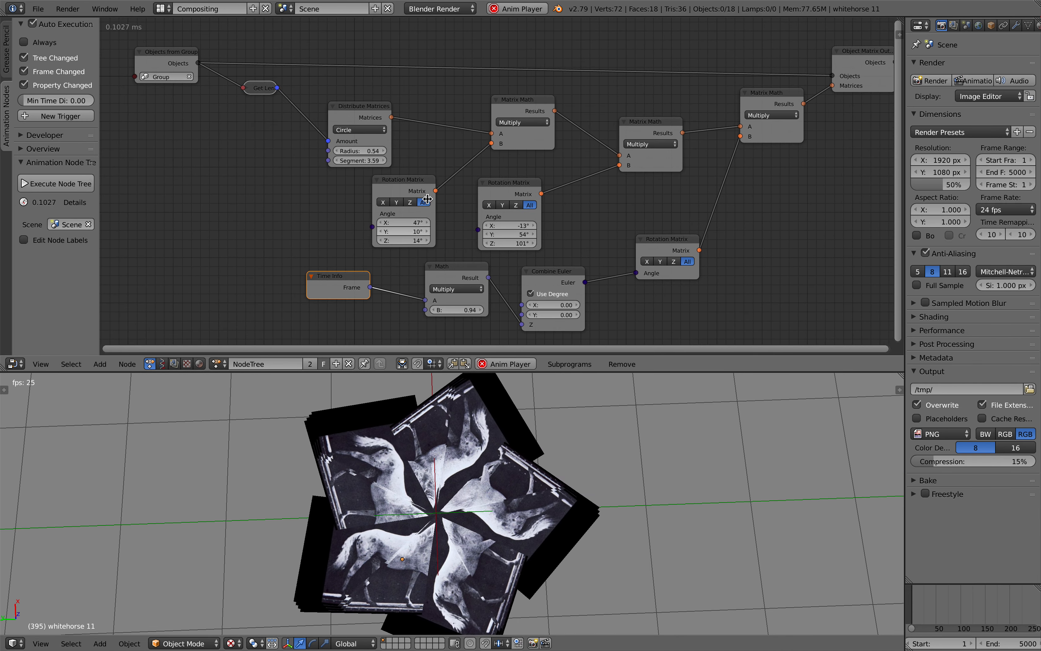
pyautogui.moveTo(346, 99); pyautogui.dragTo(321, 95)
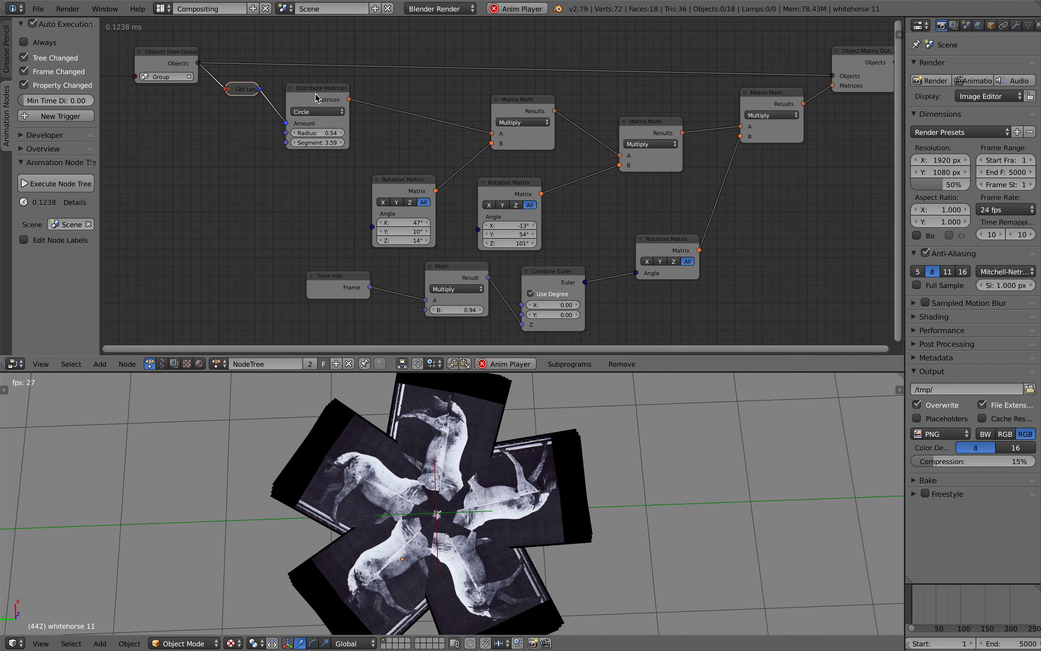
pyautogui.moveTo(519, 112); pyautogui.dragTo(473, 104)
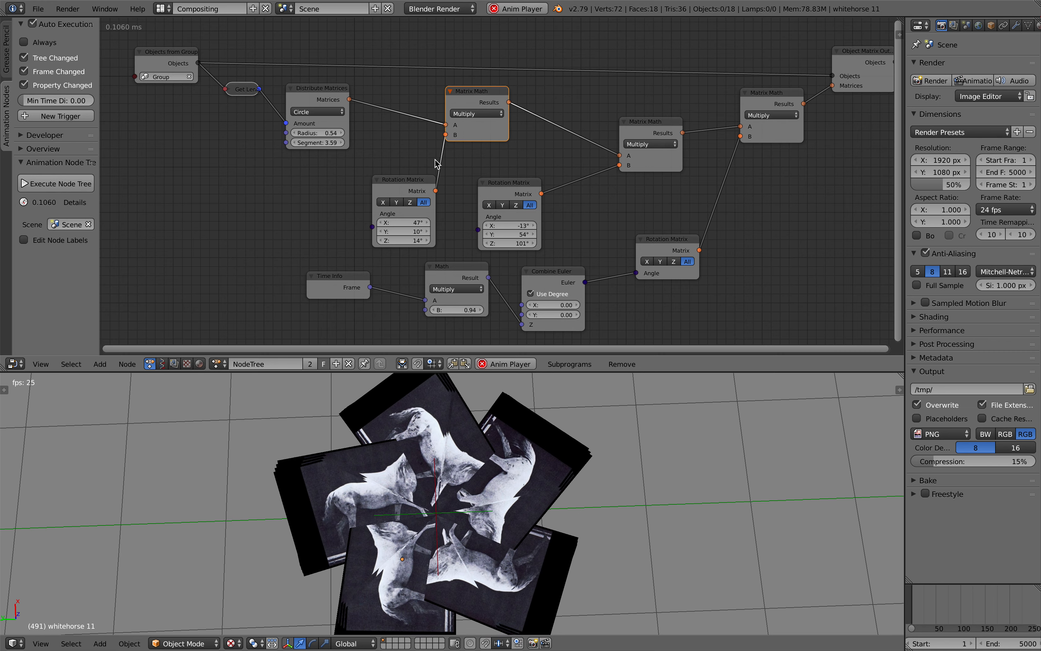
pyautogui.moveTo(408, 180); pyautogui.dragTo(360, 155)
pyautogui.moveTo(525, 191); pyautogui.dragTo(476, 182)
pyautogui.moveTo(634, 119); pyautogui.dragTo(564, 100)
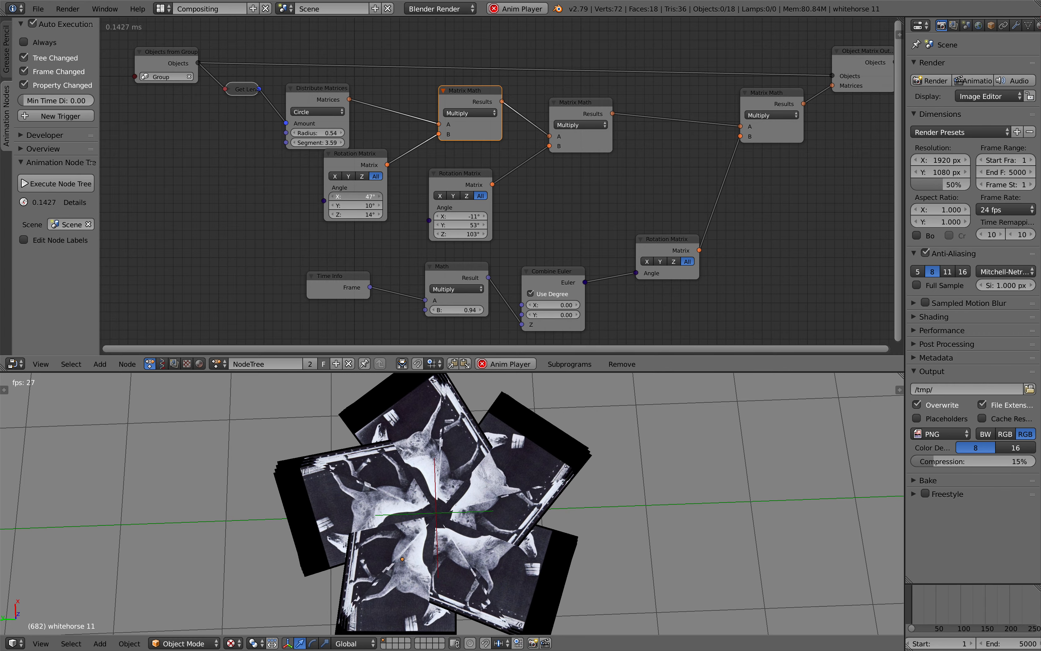
# Move the last Rotation Matrix node closer to the final Matrix Math node, and the Combine Euler node up towards it
pyautogui.moveTo(502, 456); pyautogui.dragTo(532, 476, button='middle')
pyautogui.scroll(7, 533, 428)
pyautogui.moveTo(532, 428); pyautogui.dragTo(590, 424, button='middle')
pyautogui.scroll(-7, 621, 437)
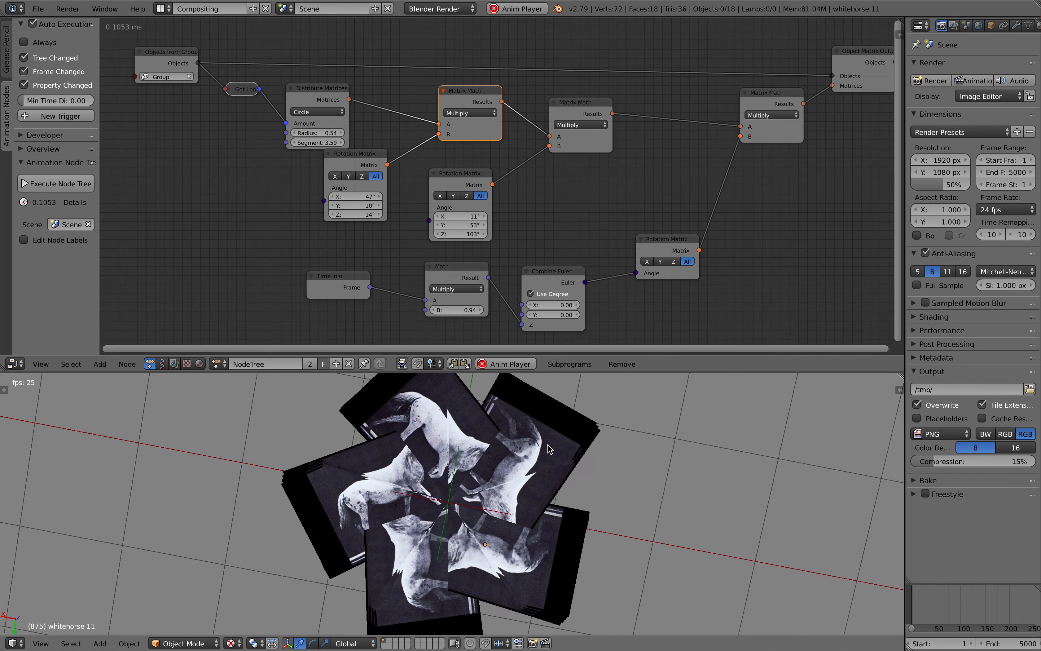
pyautogui.moveTo(680, 260); pyautogui.dragTo(690, 194)
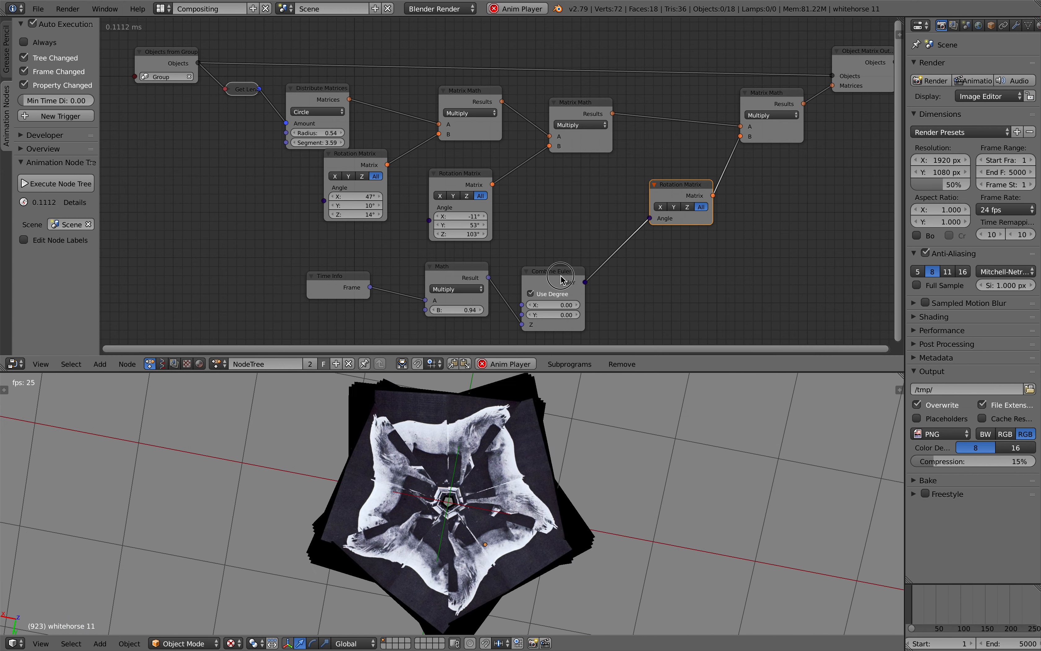
pyautogui.moveTo(561, 276); pyautogui.dragTo(579, 256)
pyautogui.moveTo(531, 275); pyautogui.dragTo(538, 258, button='middle')
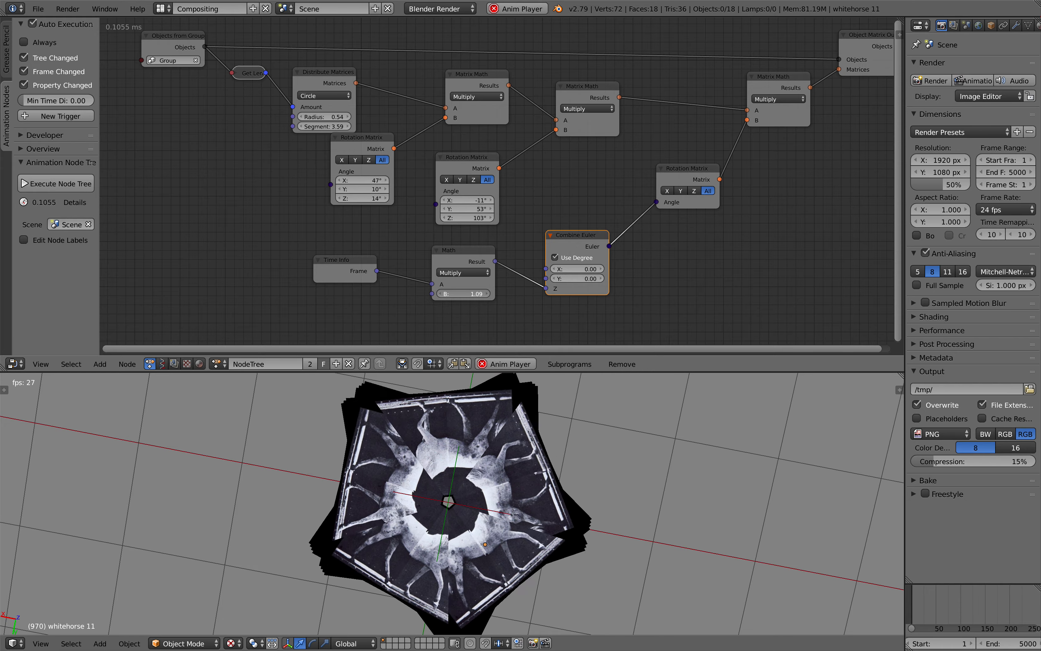
# Set the Math node's multiplier to about 1.09 and adjust the Distribute Matrices circle values
pyautogui.moveTo(464, 293)
pyautogui.mouseDown()
pyautogui.moveTo(451, 293)
pyautogui.moveTo(469, 296)
pyautogui.mouseUp()
pyautogui.moveTo(339, 121); pyautogui.dragTo(360, 127)
pyautogui.moveTo(564, 412); pyautogui.dragTo(576, 413, button='middle')
pyautogui.scroll(-1, 601, 438)
pyautogui.press('a')
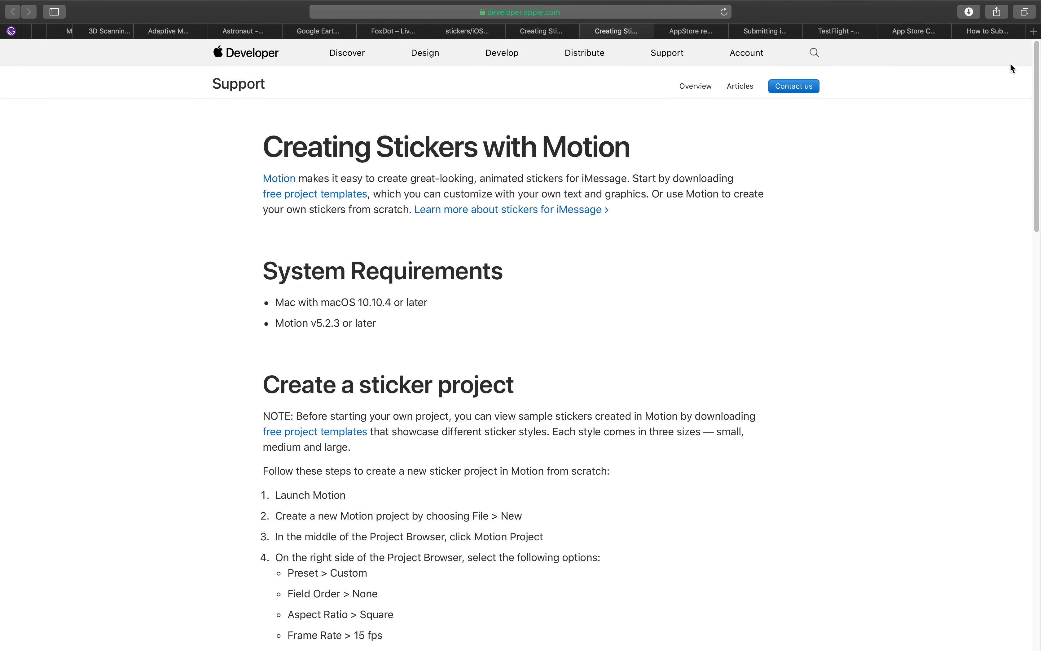
# Switch to the browser and search Google Images for "blender movie animation" in a new tab
pyautogui.click(1021, 32)
pyautogui.press('super+t')
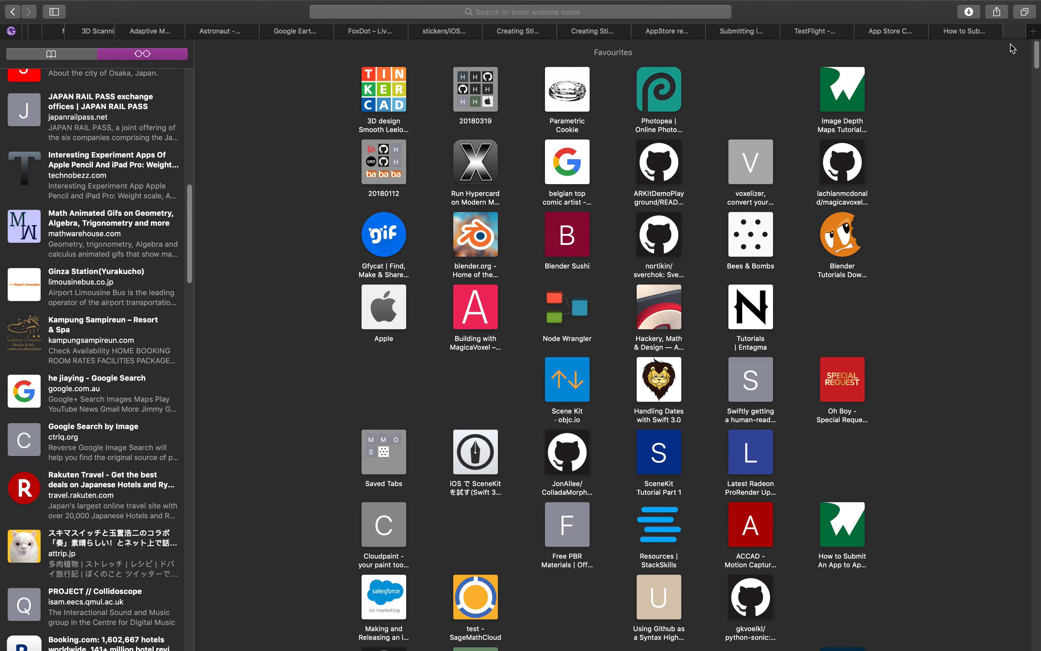
pyautogui.write('blender anima')
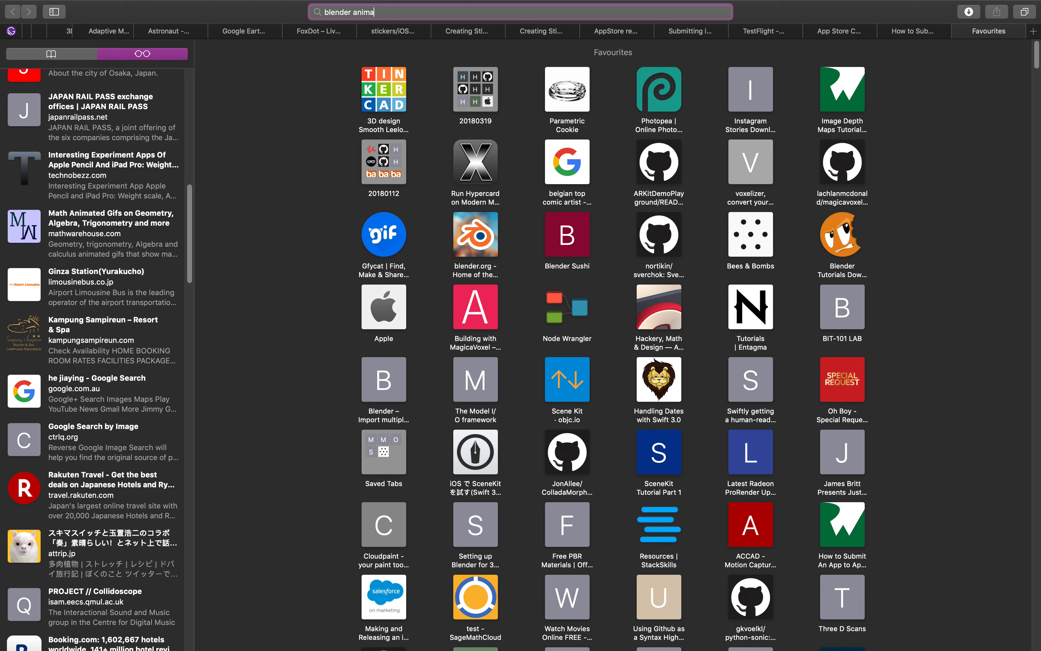
pyautogui.write('tion')
pyautogui.press('Return')
pyautogui.click(185, 103)
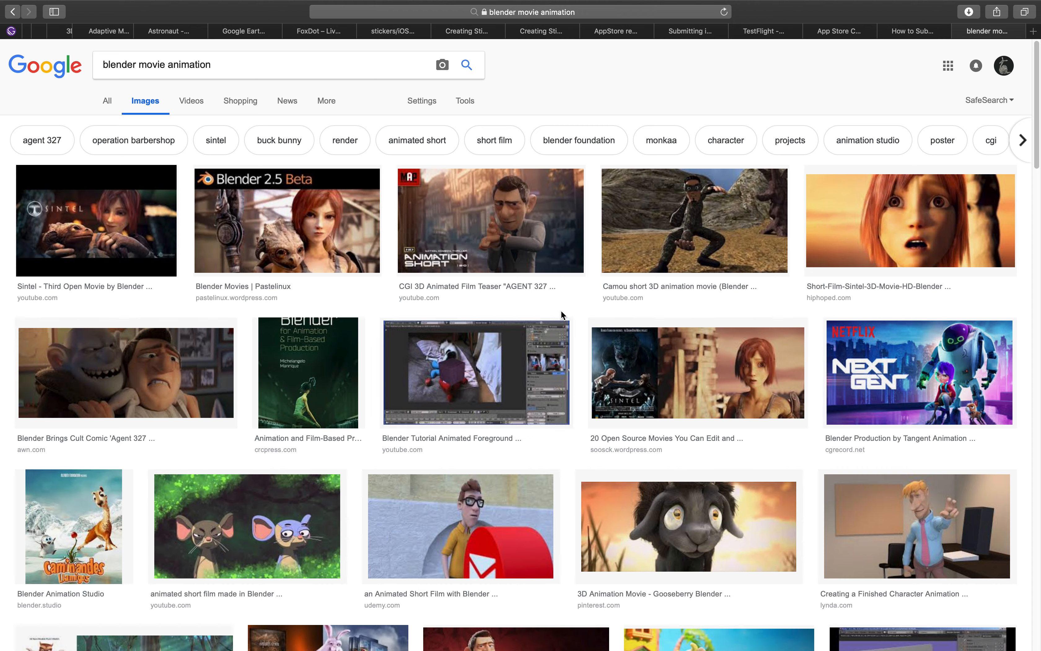
# Open the larger preview of the Agent 327 – Operation Barbershop image, capture the character as a screenshot, and return to Blender
pyautogui.scroll(-5, 554, 443)
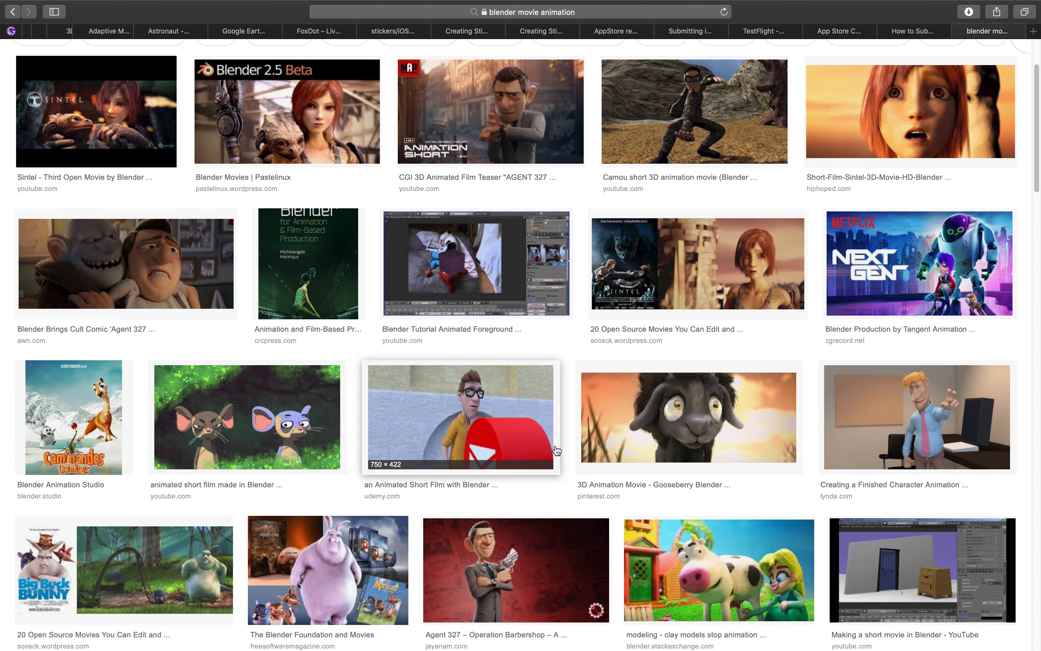
pyautogui.scroll(-3, 556, 450)
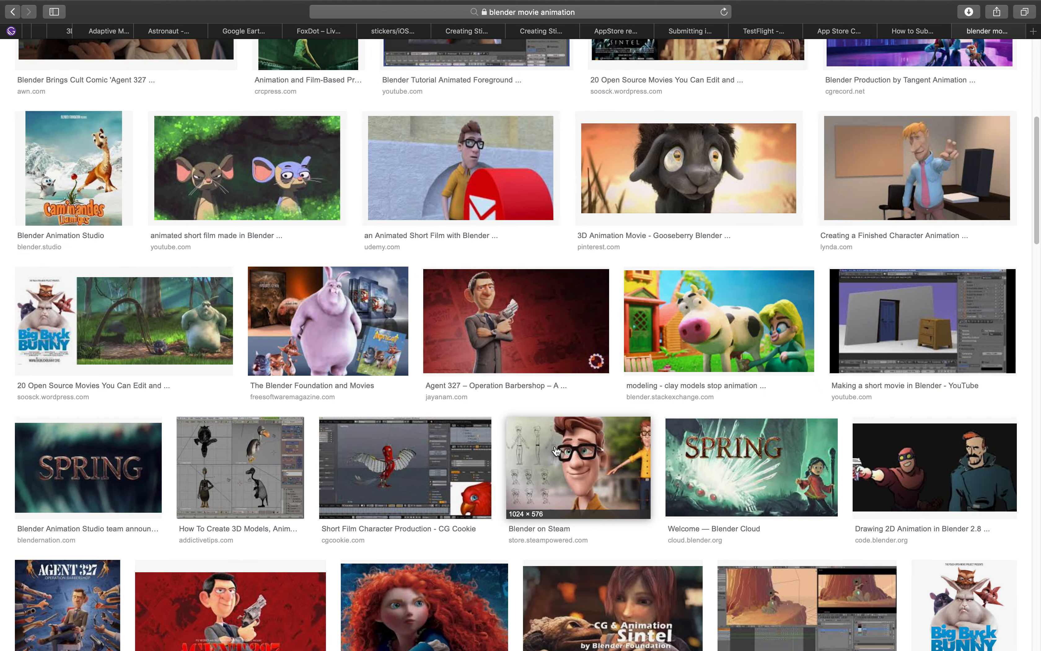
pyautogui.click(532, 348)
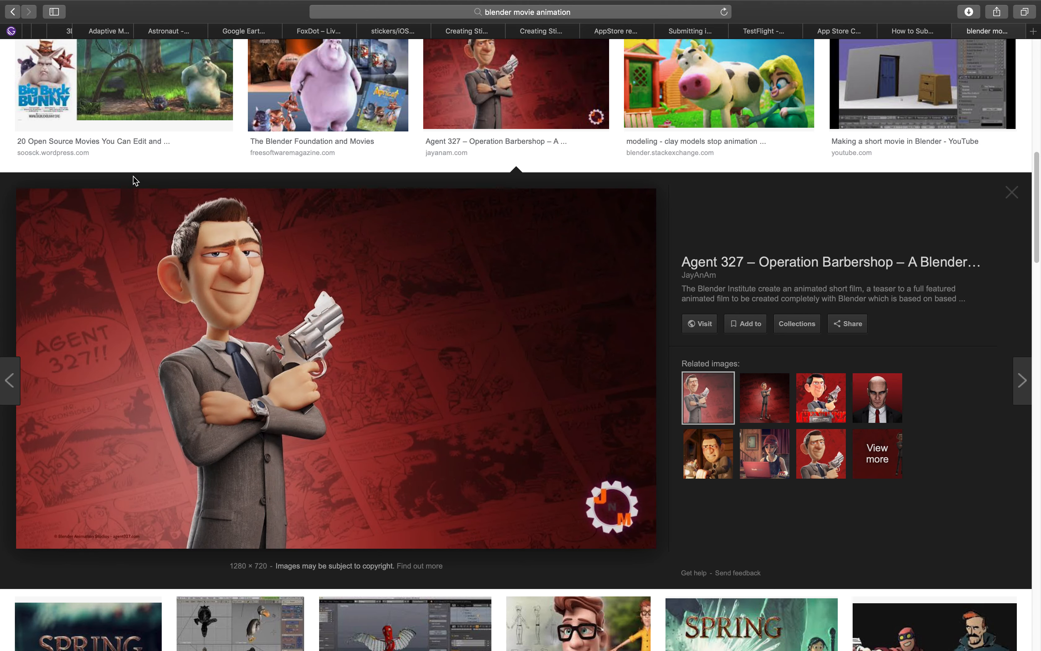
pyautogui.moveTo(78, 194); pyautogui.dragTo(405, 539)
pyautogui.hotkey('ctrl', 'Left')
pyautogui.hotkey('ctrl', 'Left')
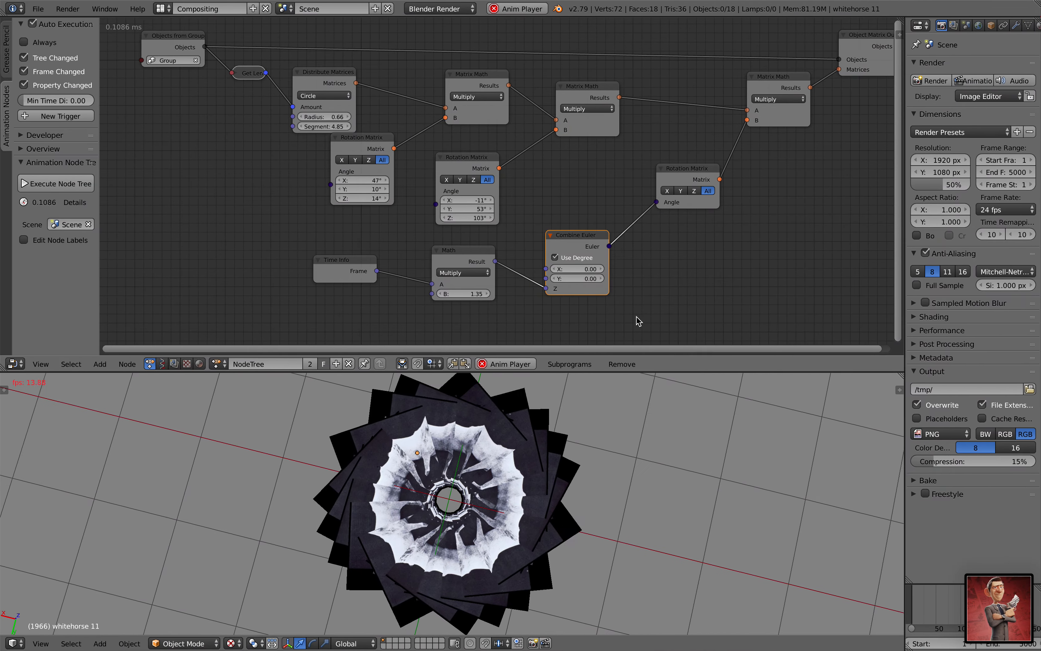
pyautogui.hotkey('ctrl', 'Right')
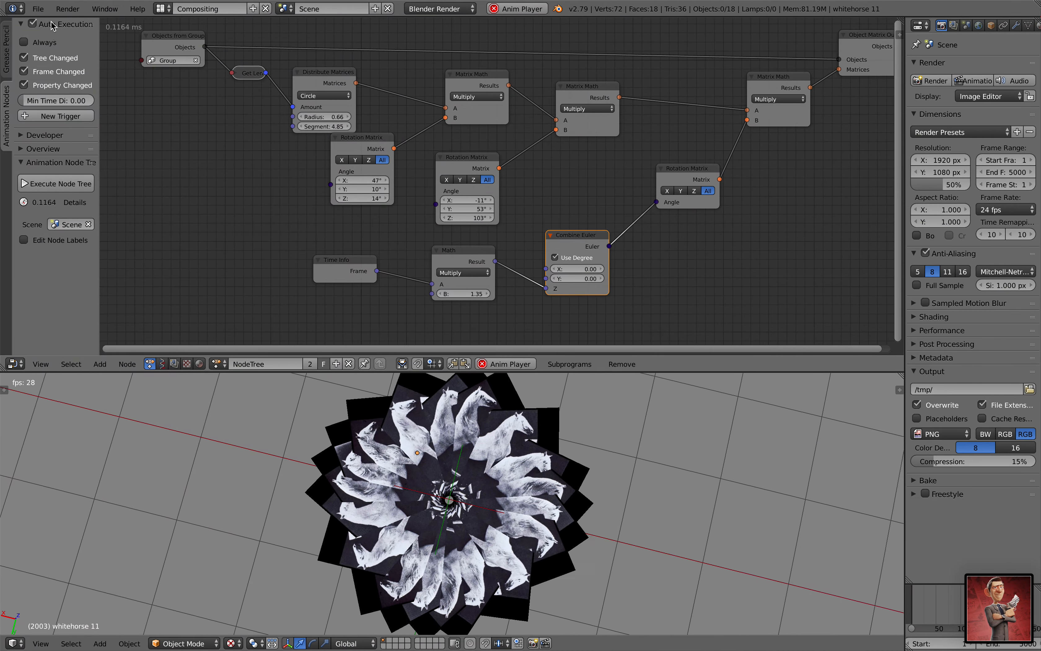
pyautogui.click(38, 8)
pyautogui.moveTo(96, 246)
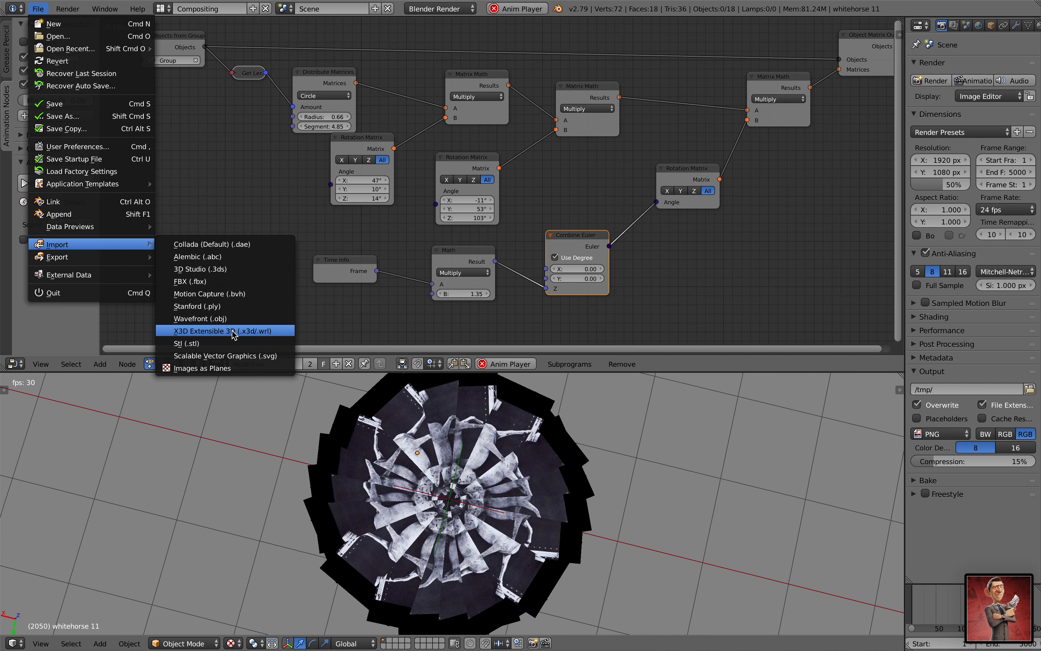
pyautogui.click(284, 435)
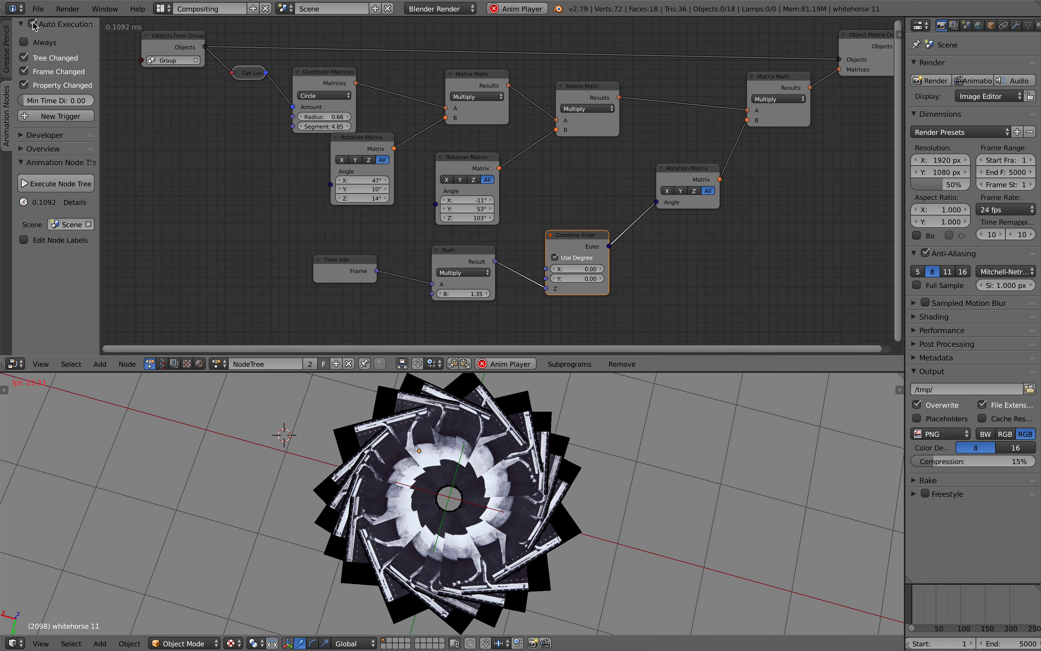
# Save the kaleidoscope scene as AN_zoetrope_kaleidoscope_004.blend
pyautogui.click(38, 8)
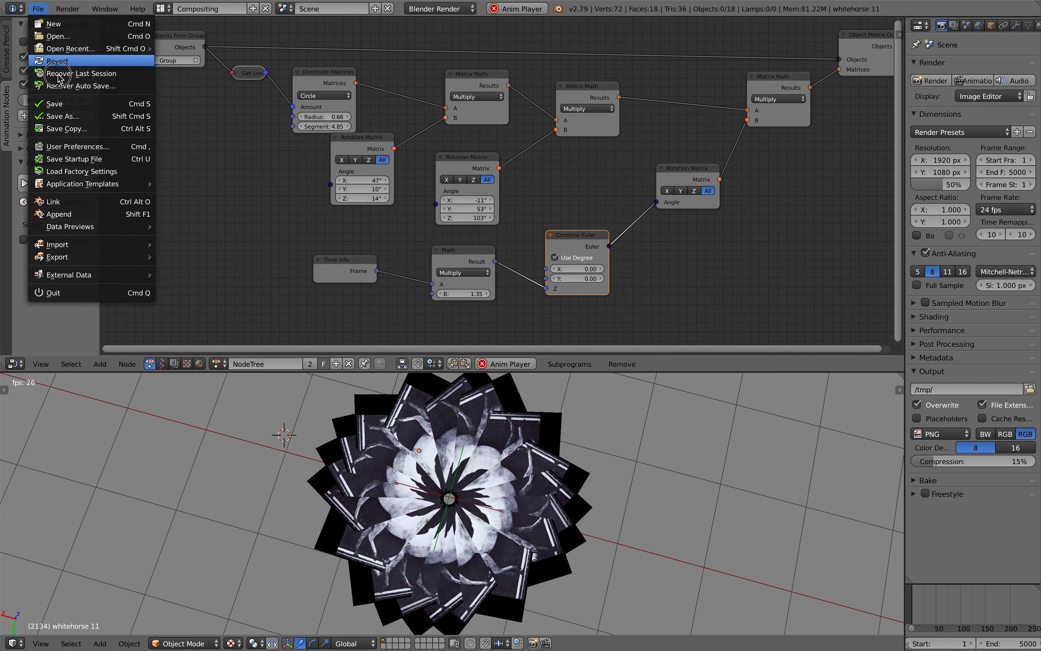
pyautogui.click(64, 116)
pyautogui.click(995, 33)
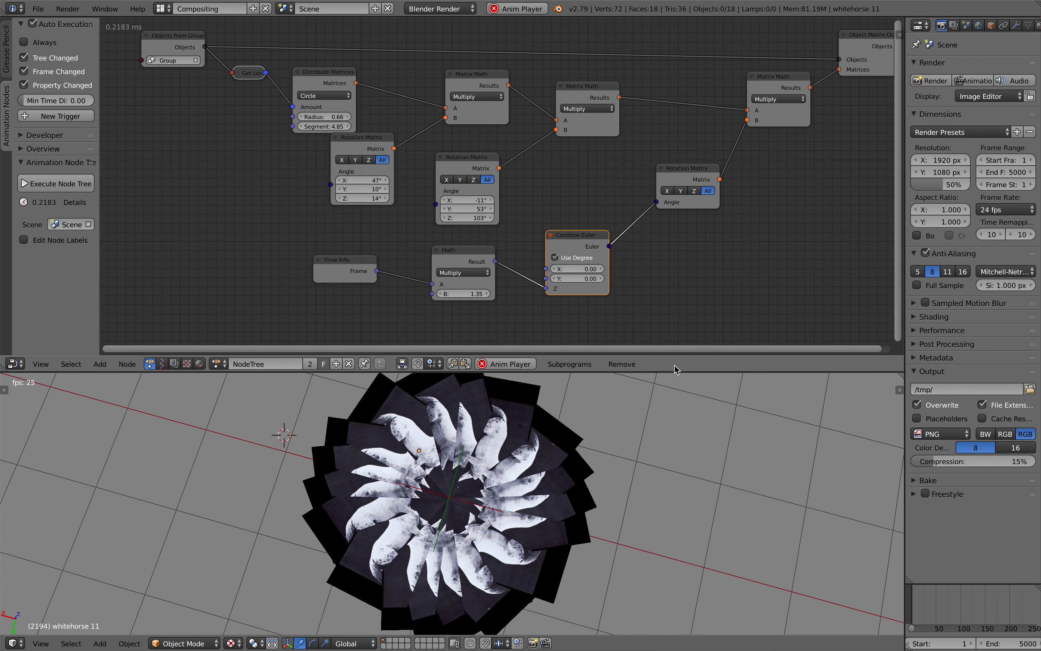
# Enlarge the 3D view and import the newest desktop screenshot with Images as Planes, sorting the files by date
pyautogui.moveTo(673, 371); pyautogui.dragTo(671, 211)
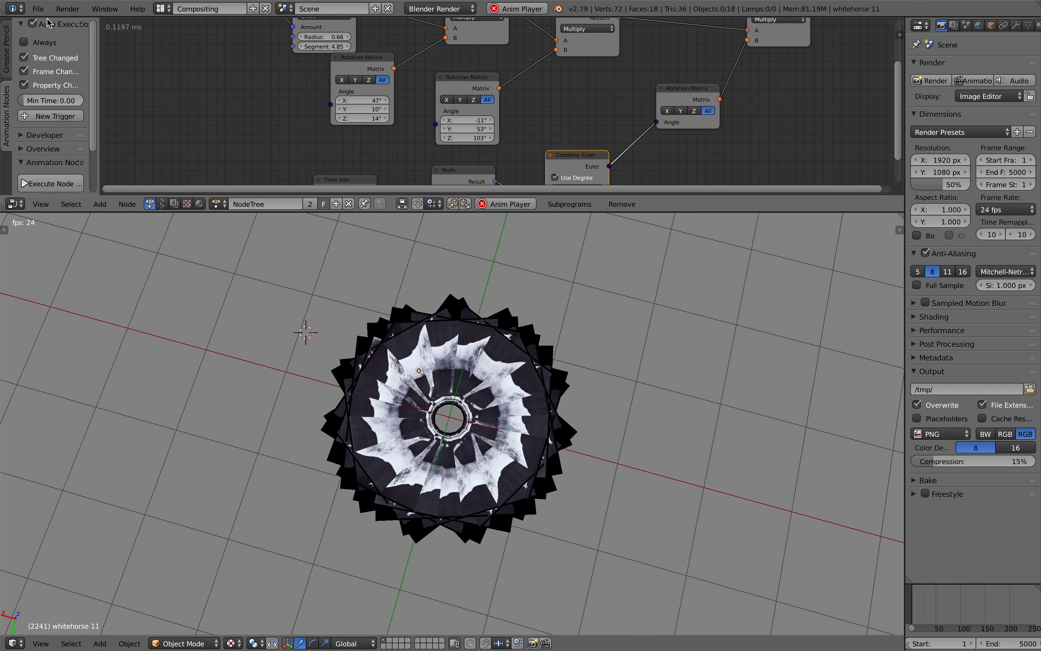
pyautogui.click(38, 8)
pyautogui.moveTo(90, 245)
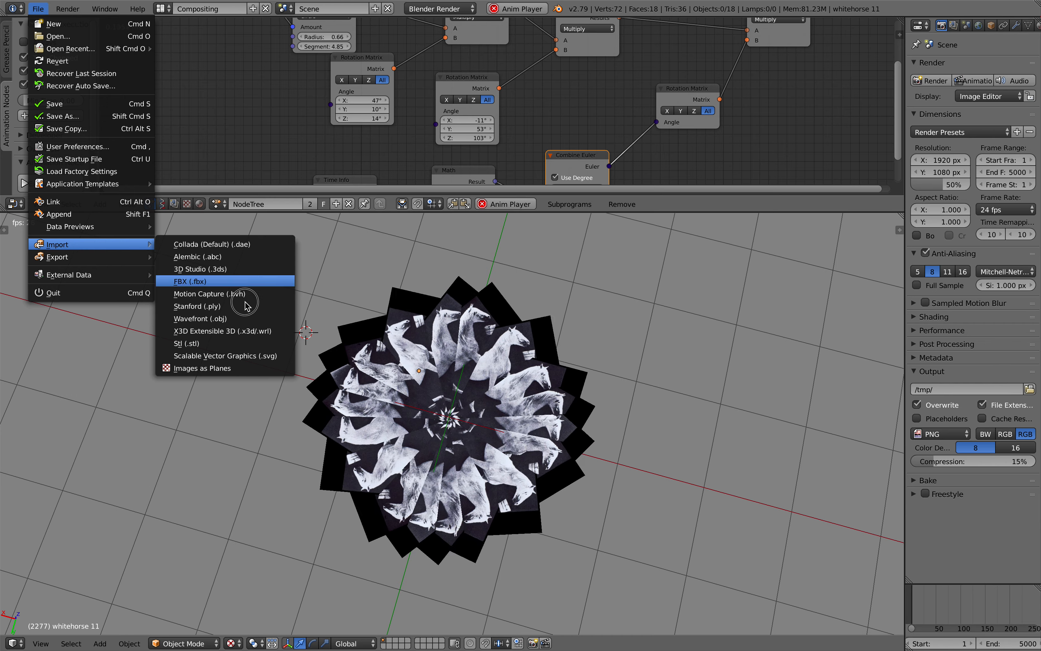
pyautogui.click(244, 365)
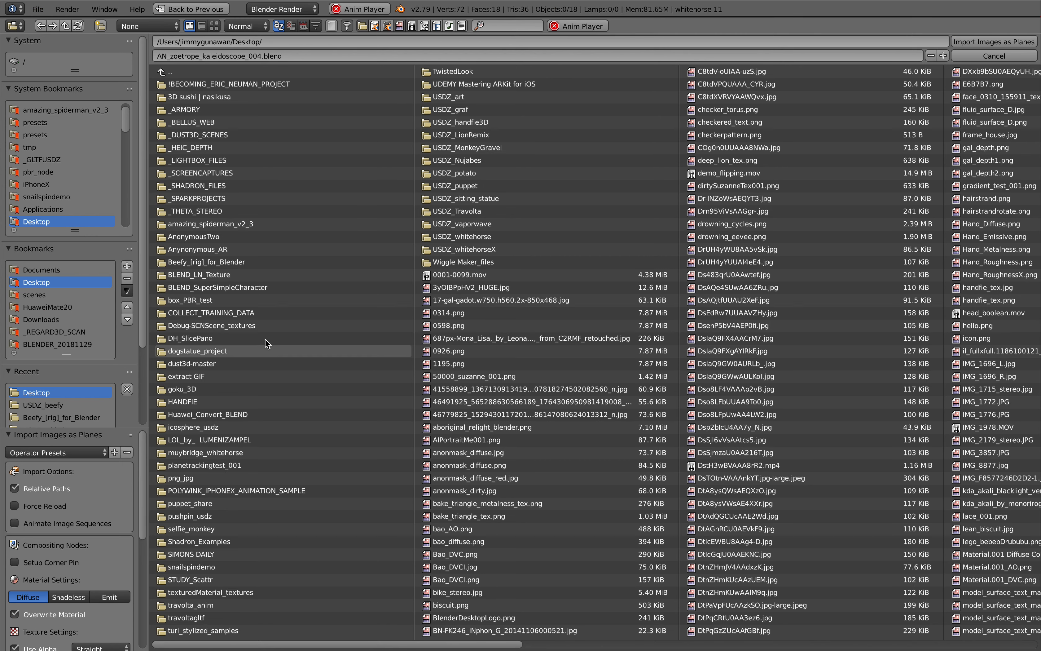
pyautogui.click(303, 26)
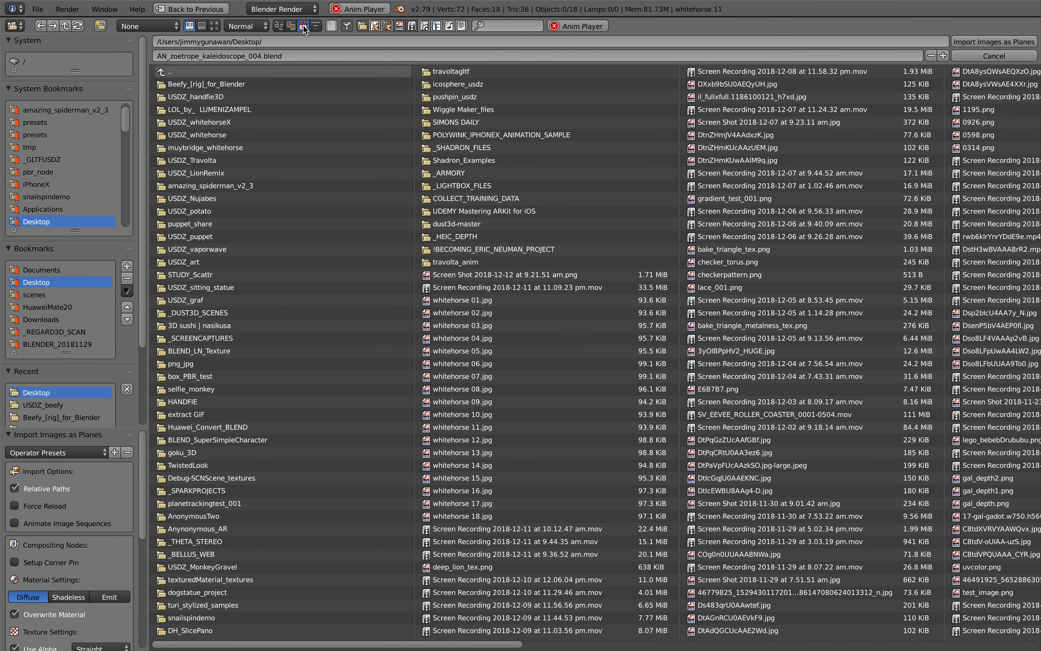
pyautogui.doubleClick(508, 276)
# Scale the imported Agent 327 plane up to about 1.3 times its size and place it beside the horse kaleidoscope
pyautogui.press('s')
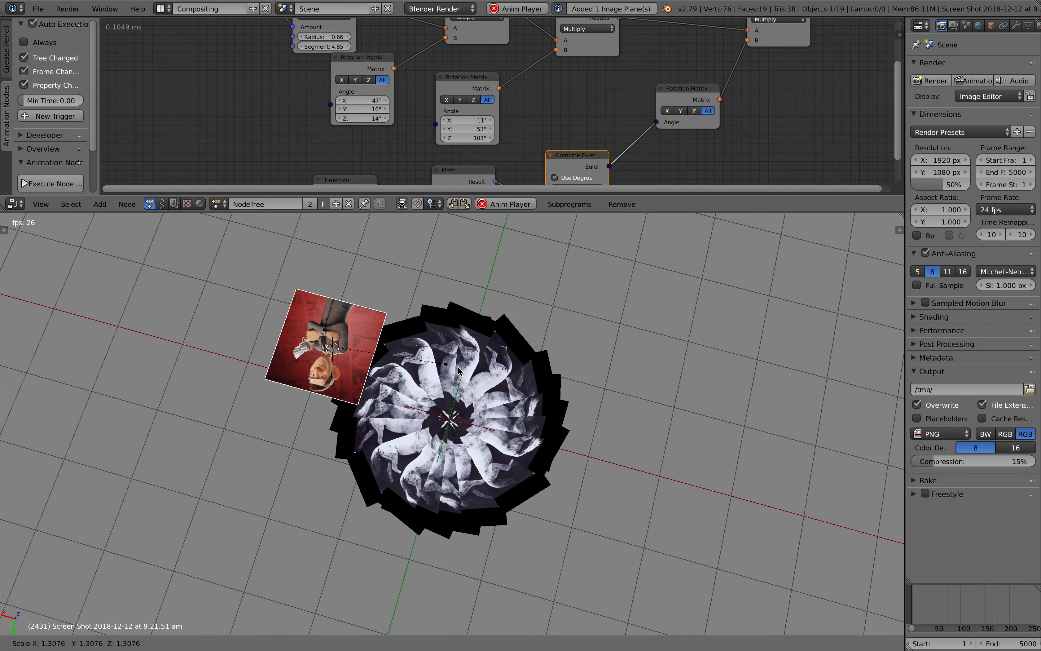
pyautogui.click(468, 371)
pyautogui.moveTo(468, 370); pyautogui.dragTo(305, 346, button='middle')
pyautogui.keyDown('shift'); pyautogui.moveTo(587, 406); pyautogui.dragTo(354, 381, button='middle'); pyautogui.keyUp('shift')
pyautogui.moveTo(353, 381); pyautogui.dragTo(421, 346)
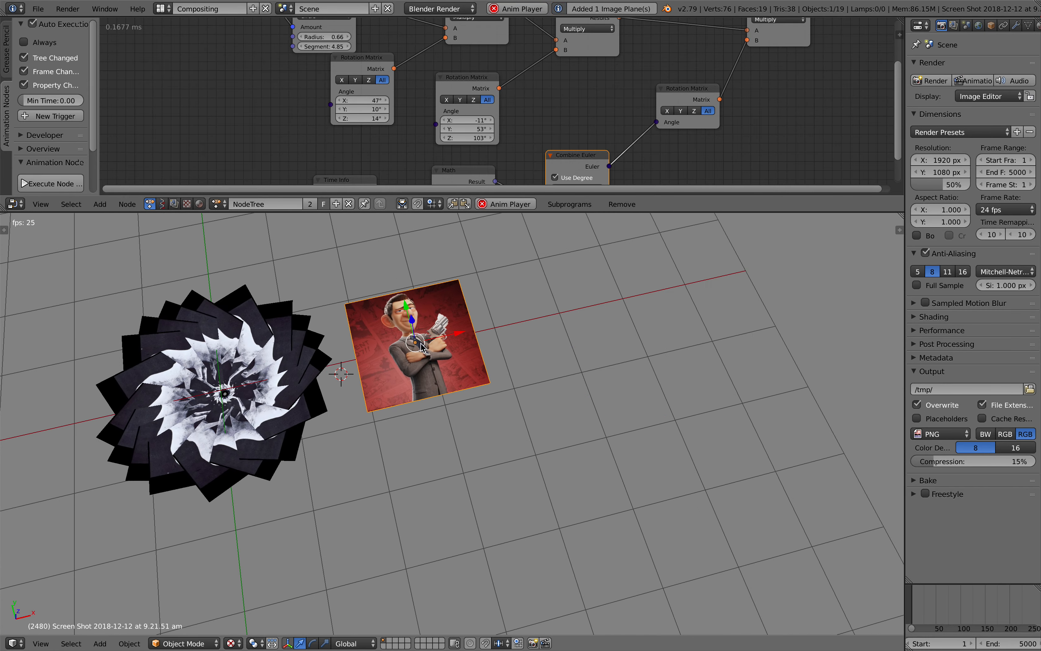
# Duplicate the Agent 327 plane five times and spread the copies out beside the kaleidoscope
pyautogui.keyDown('shift'); pyautogui.moveTo(467, 328); pyautogui.dragTo(441, 360, button='middle'); pyautogui.keyUp('shift')
pyautogui.hotkey('shift', 'd')
pyautogui.hotkey('shift', 'd')
pyautogui.click(671, 309)
pyautogui.keyDown('shift'); pyautogui.moveTo(675, 311); pyautogui.dragTo(595, 327, button='middle'); pyautogui.keyUp('shift')
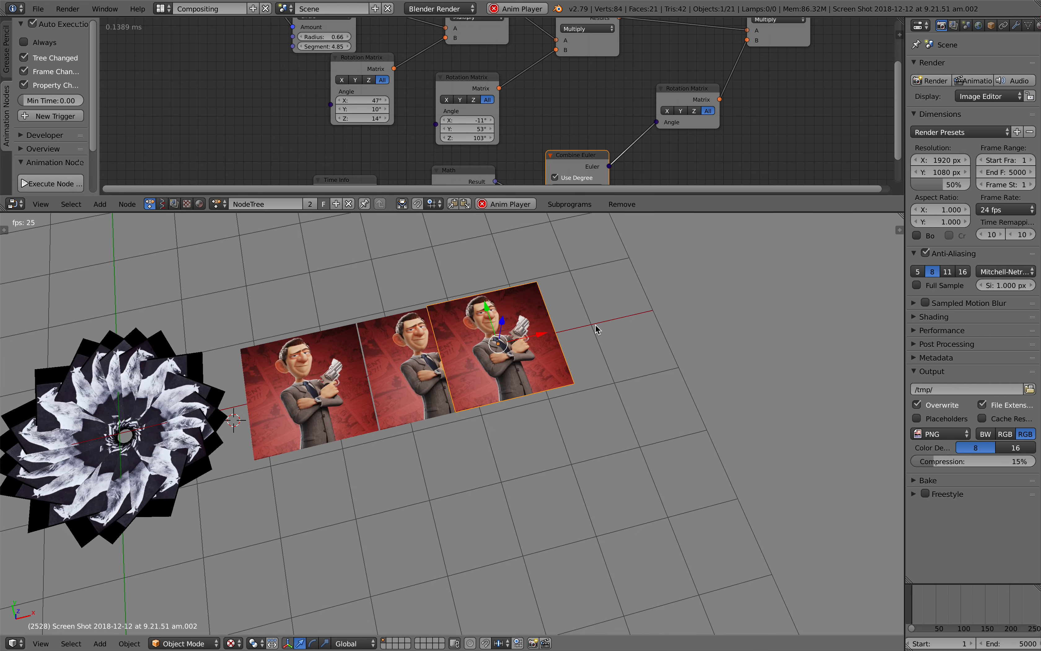
pyautogui.hotkey('shift', 'd')
pyautogui.click(692, 301)
pyautogui.hotkey('shift', 'd')
pyautogui.click(774, 357)
pyautogui.hotkey('shift', 'd')
pyautogui.click(679, 439)
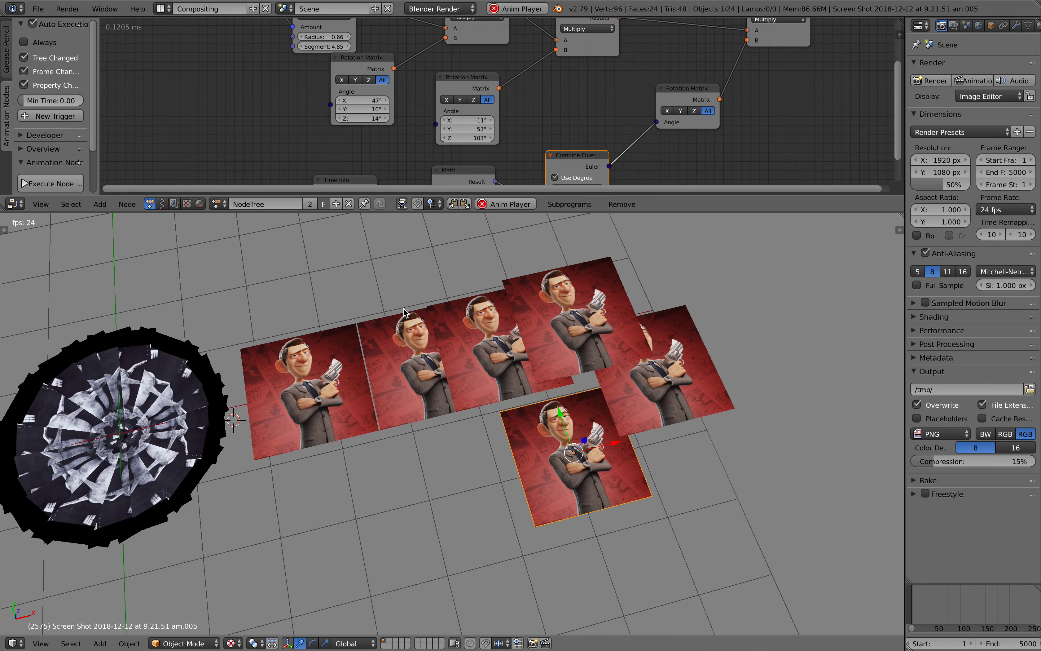
# Put all six Agent 327 planes in a new group and set the Objects from Group node to Group.001
pyautogui.moveTo(383, 326); pyautogui.dragTo(676, 502)
pyautogui.moveTo(676, 501); pyautogui.dragTo(645, 463, button='middle')
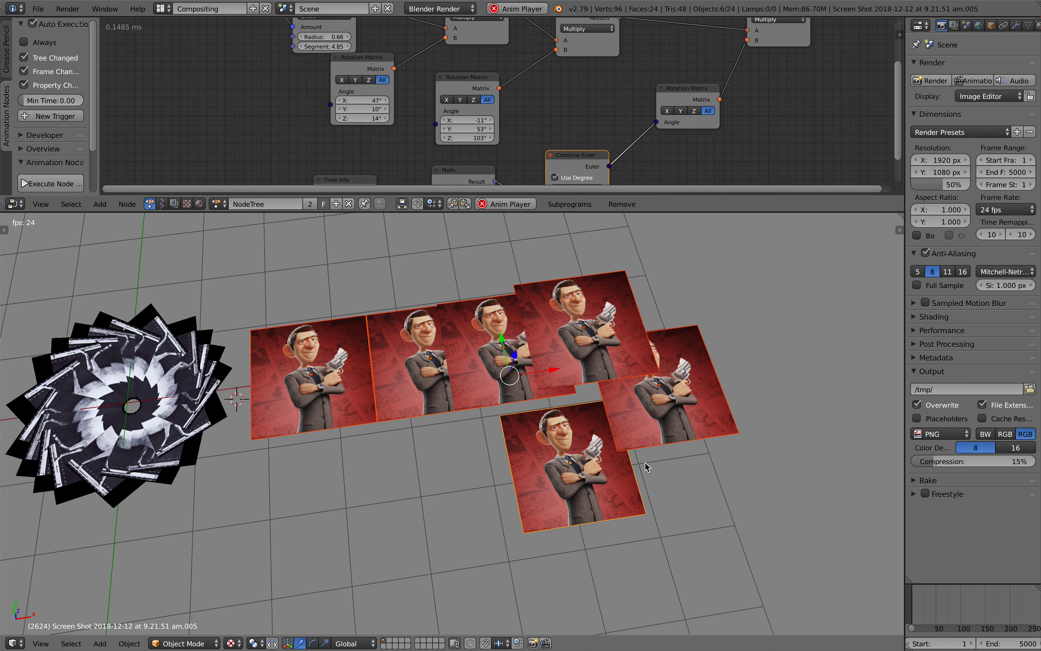
pyautogui.moveTo(344, 60); pyautogui.dragTo(626, 175, button='middle')
pyautogui.scroll(2, 459, 106)
pyautogui.click(457, 87)
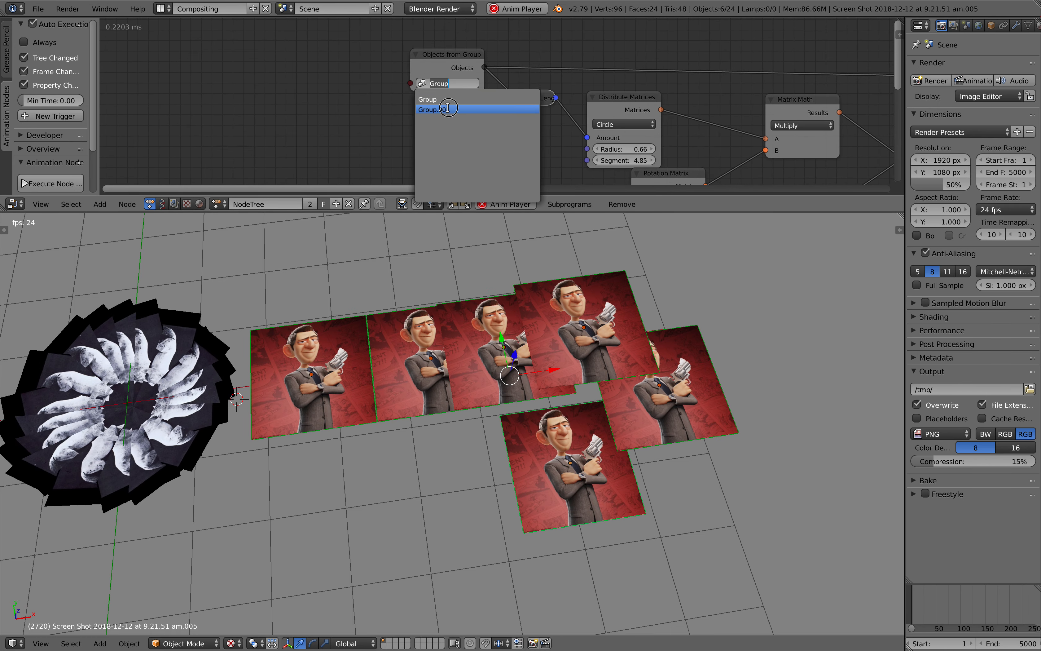
pyautogui.click(434, 109)
# Move the grouped horse planes away from the new pattern and delete them all
pyautogui.press('KP_Decimal')
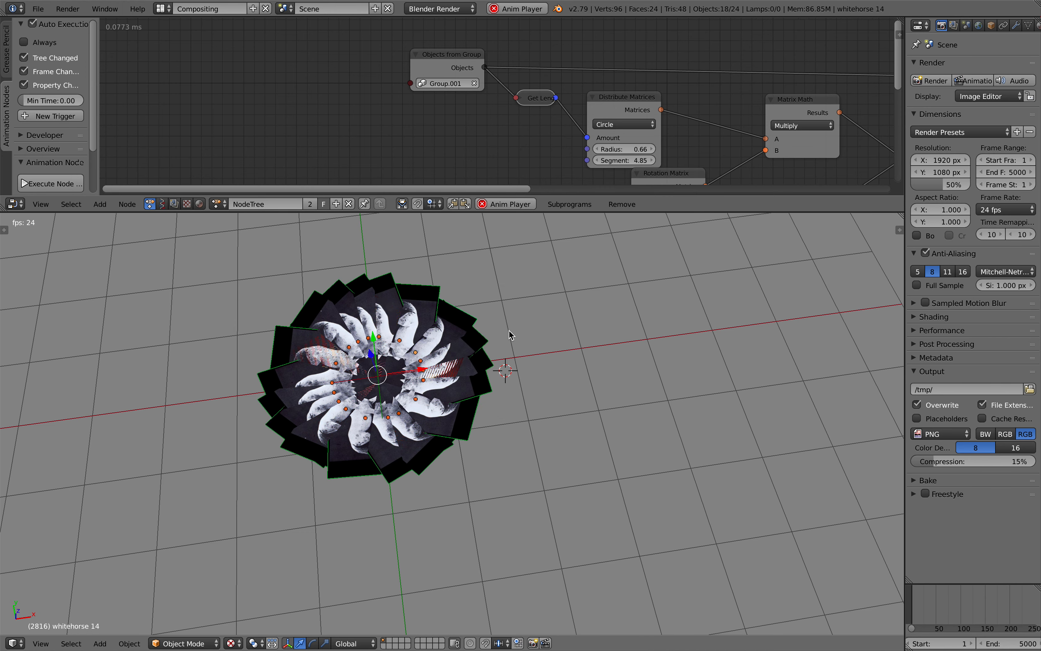
pyautogui.press('g')
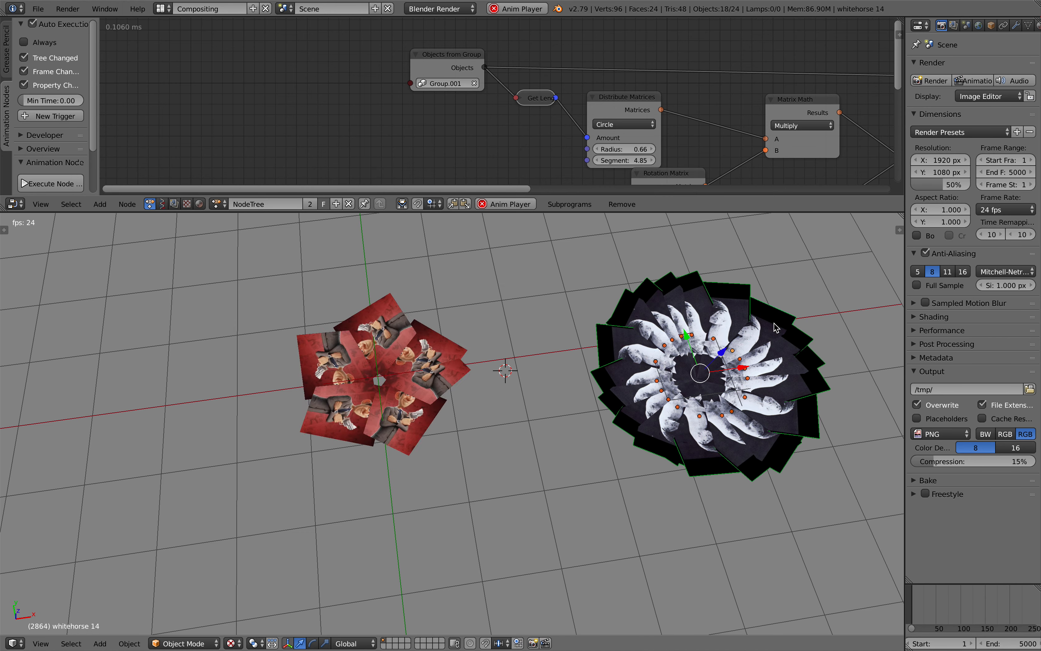
pyautogui.hotkey('shift', 'g')
pyautogui.click(757, 324)
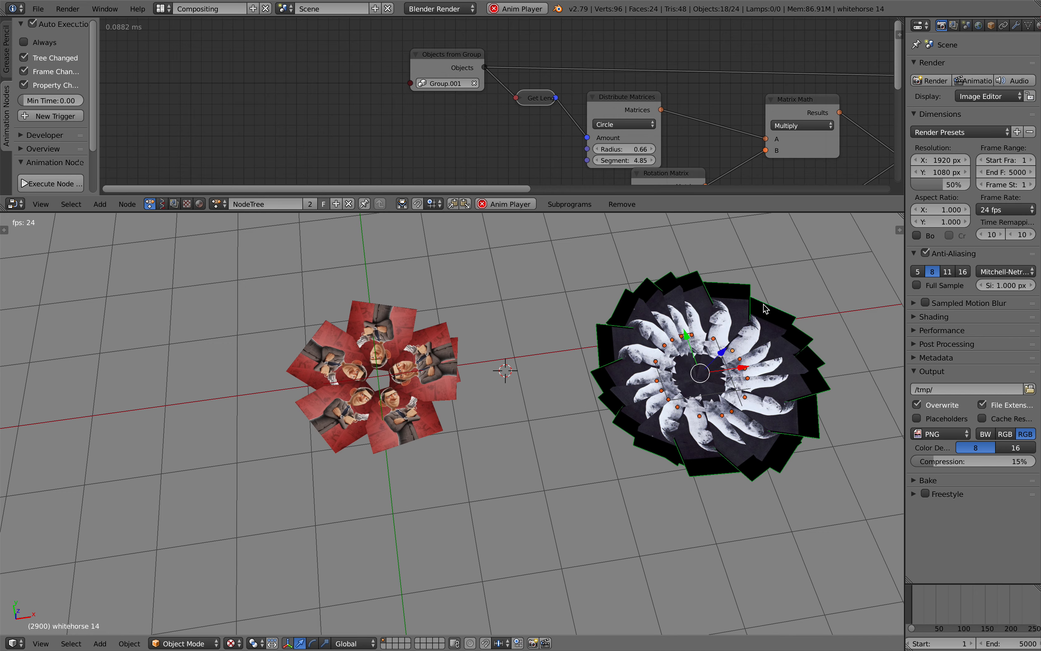
pyautogui.press('x')
pyautogui.click(748, 325)
# Enlarge the node editor and set the first Rotation Matrix to X 58°, Y 8.6°, Z 15°
pyautogui.scroll(5, 604, 384)
pyautogui.keyDown('shift'); pyautogui.moveTo(483, 358); pyautogui.dragTo(555, 292, button='middle'); pyautogui.keyUp('shift')
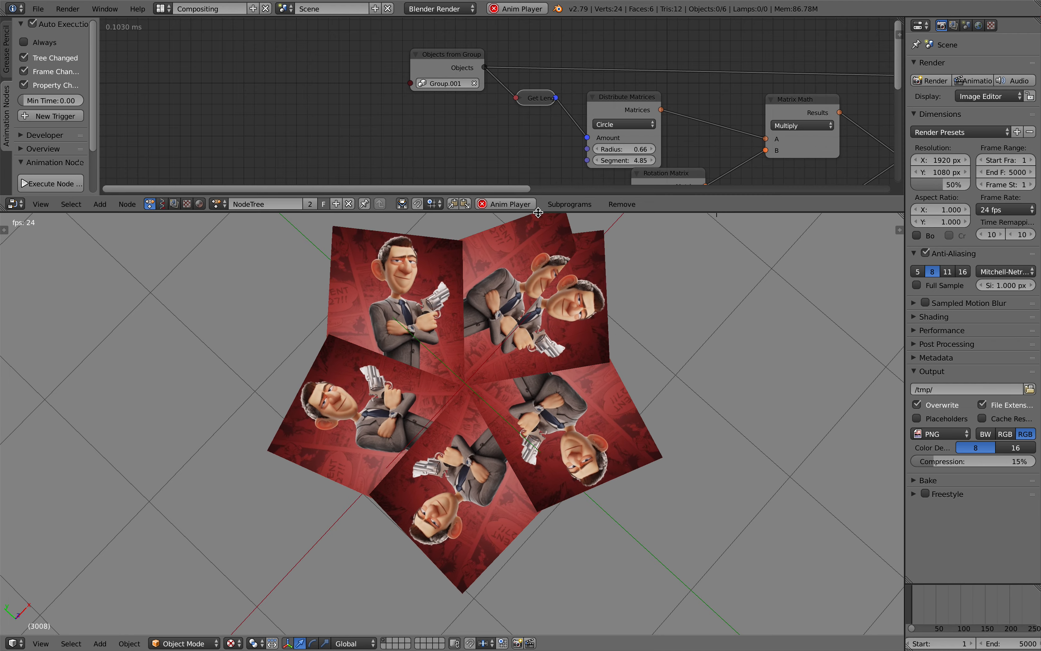
pyautogui.moveTo(538, 212); pyautogui.dragTo(538, 260)
pyautogui.moveTo(531, 153); pyautogui.dragTo(408, 142, button='middle')
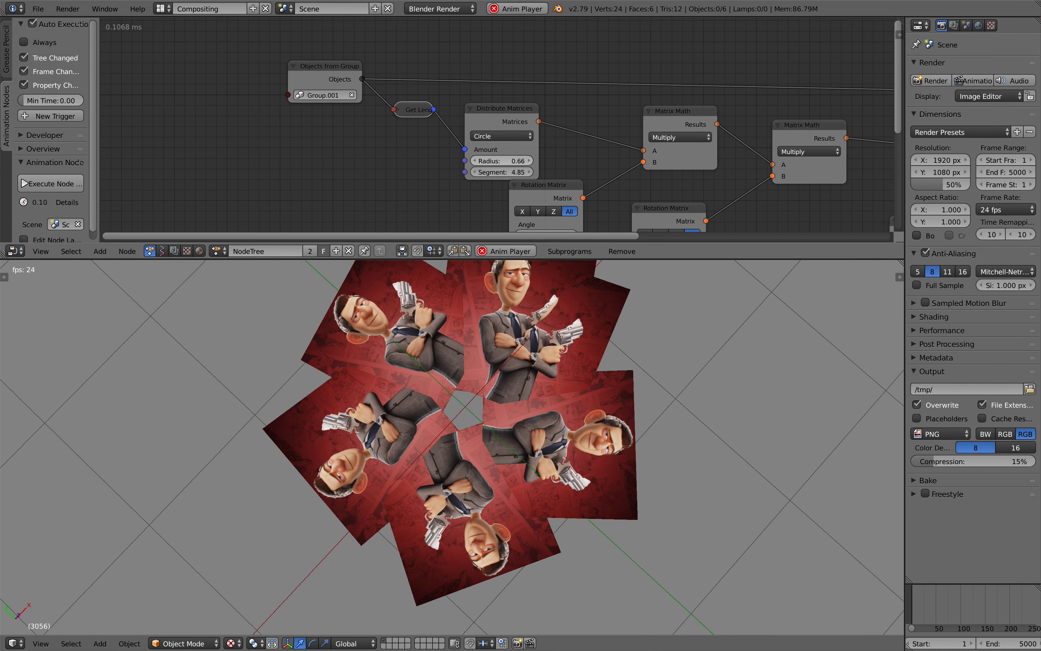
pyautogui.moveTo(540, 215); pyautogui.dragTo(436, 165, button='middle')
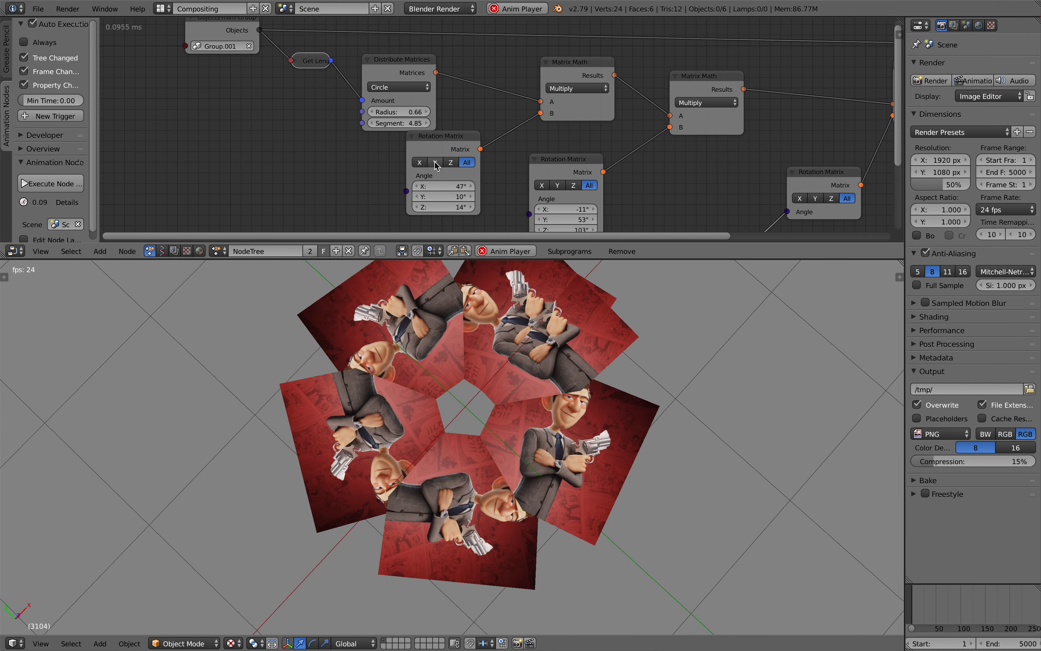
pyautogui.moveTo(443, 186); pyautogui.dragTo(451, 186)
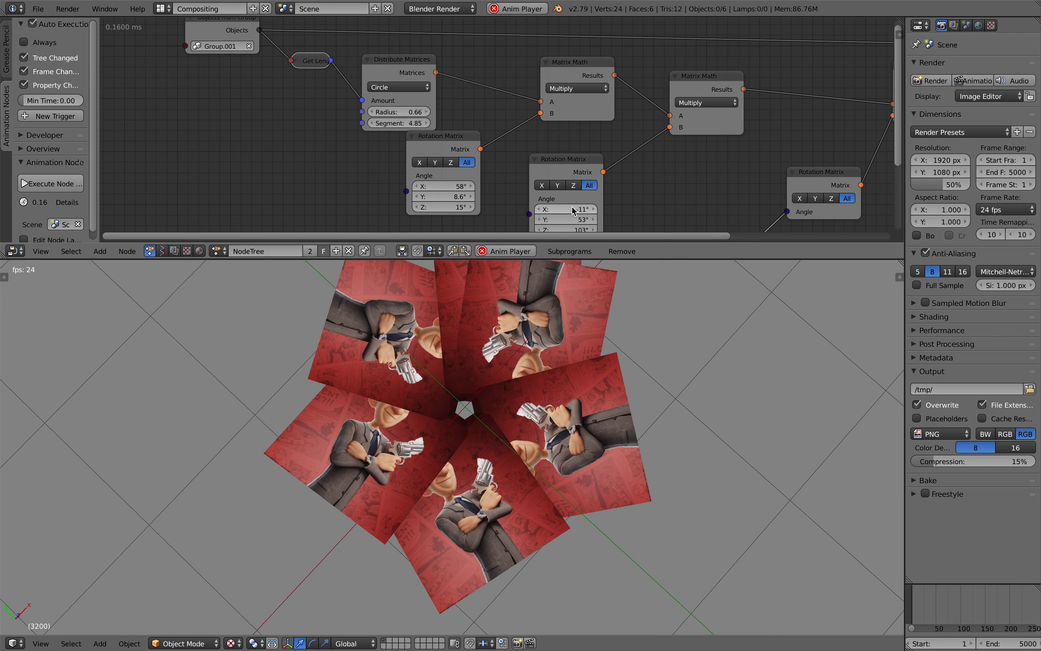
# Set the second Rotation Matrix to Y 61° and Z 104°
pyautogui.moveTo(573, 210); pyautogui.dragTo(484, 180, button='middle')
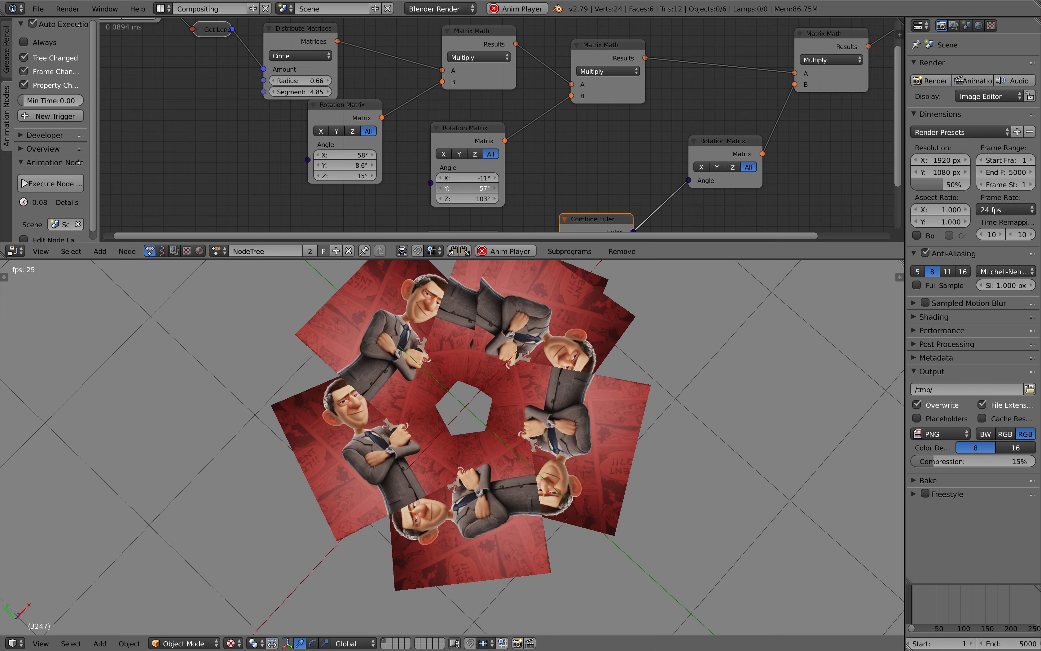
pyautogui.moveTo(467, 198); pyautogui.dragTo(464, 198)
pyautogui.moveTo(507, 366); pyautogui.dragTo(564, 365, button='middle')
pyautogui.scroll(-3, 516, 146)
pyautogui.moveTo(579, 191); pyautogui.dragTo(558, 161, button='middle')
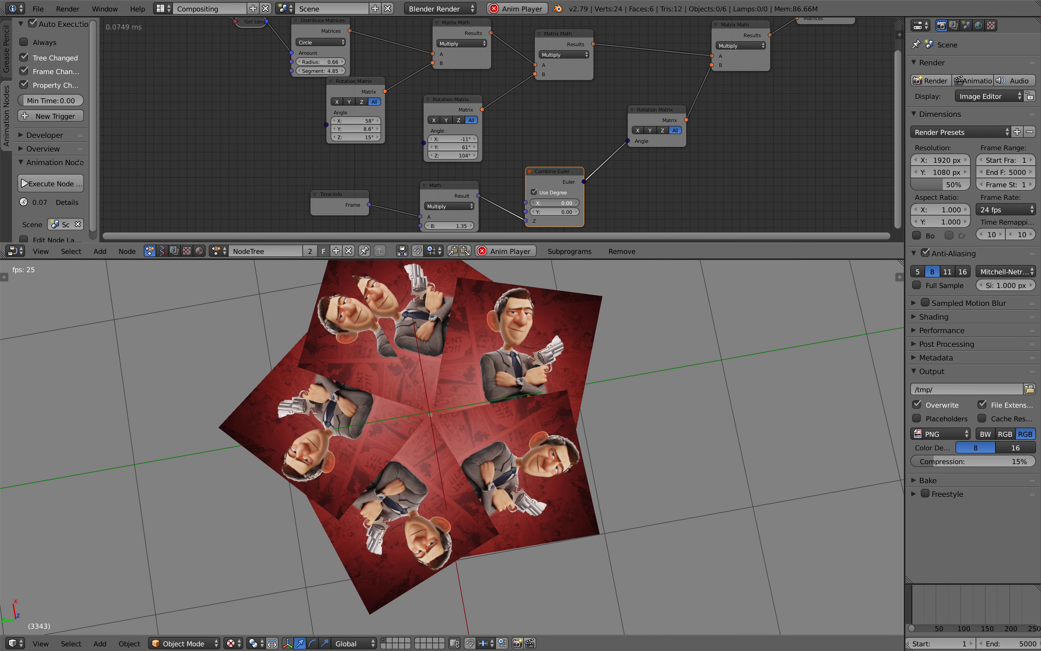
pyautogui.click(555, 202)
pyautogui.write('2.58')
pyautogui.rightClick(630, 202)
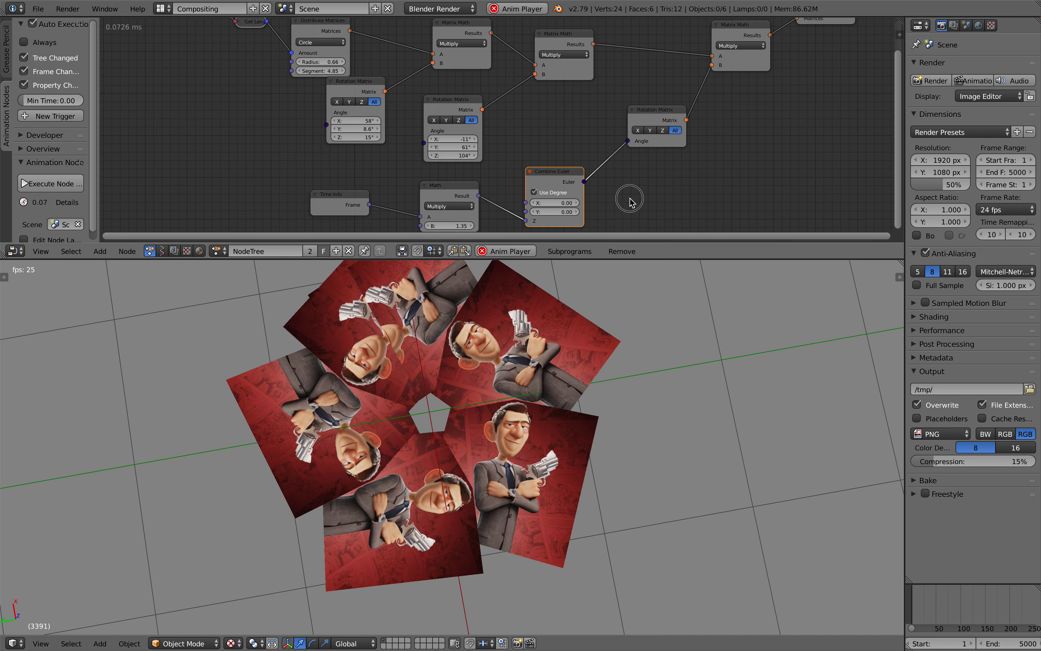
# Set the Distribute Matrices circle radius to 1.38
pyautogui.moveTo(306, 69); pyautogui.dragTo(318, 81, button='middle')
pyautogui.moveTo(332, 75); pyautogui.dragTo(363, 75)
pyautogui.moveTo(341, 124); pyautogui.dragTo(358, 153, button='middle')
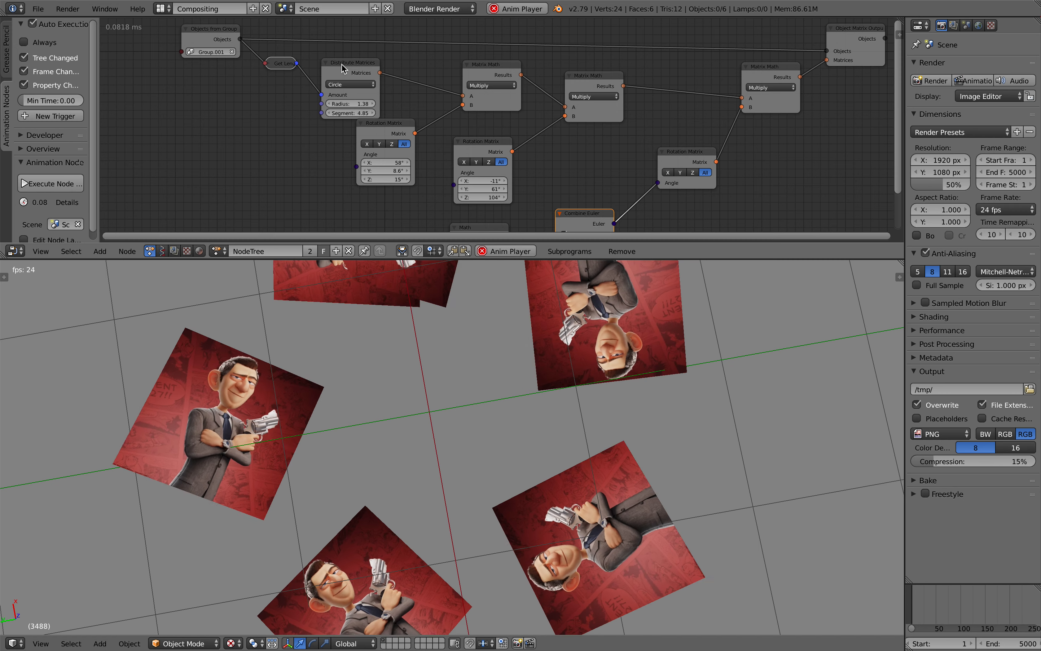
# Spread out the Objects from Group, Get Length and Distribute Matrices nodes to clear space before the first Matrix Math node
pyautogui.moveTo(344, 63); pyautogui.dragTo(270, 76)
pyautogui.moveTo(218, 31); pyautogui.dragTo(172, 34)
pyautogui.moveTo(248, 80); pyautogui.dragTo(216, 75)
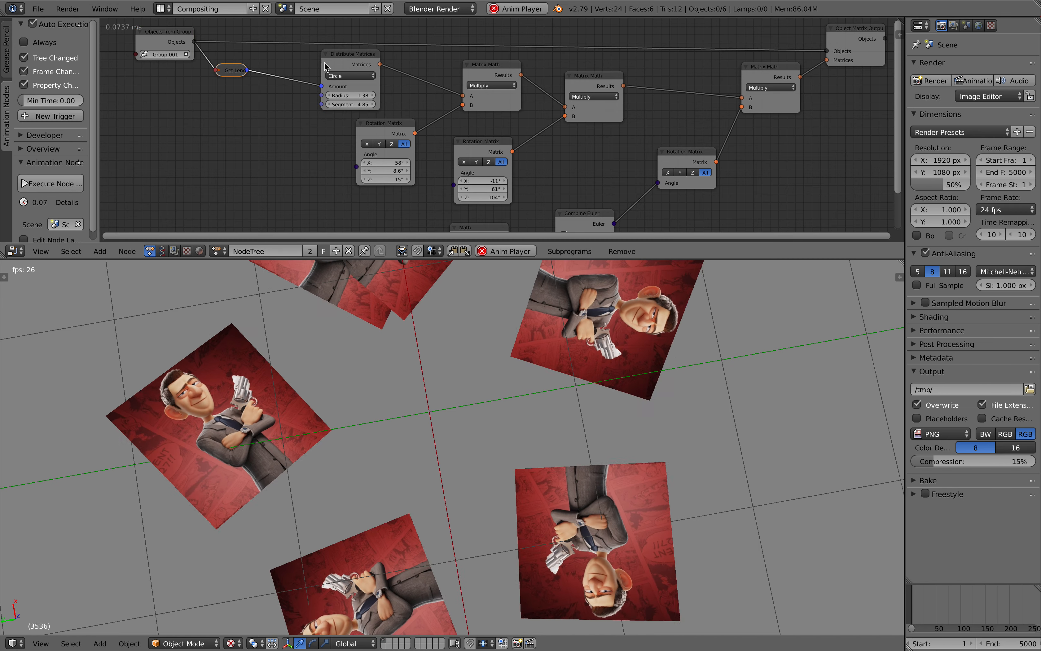
pyautogui.moveTo(324, 62); pyautogui.dragTo(293, 63)
# Set the first Rotation Matrix to X 52° and Y 12°
pyautogui.moveTo(386, 163); pyautogui.dragTo(369, 162)
pyautogui.scroll(-3, 499, 395)
pyautogui.moveTo(499, 395); pyautogui.dragTo(509, 374, button='middle')
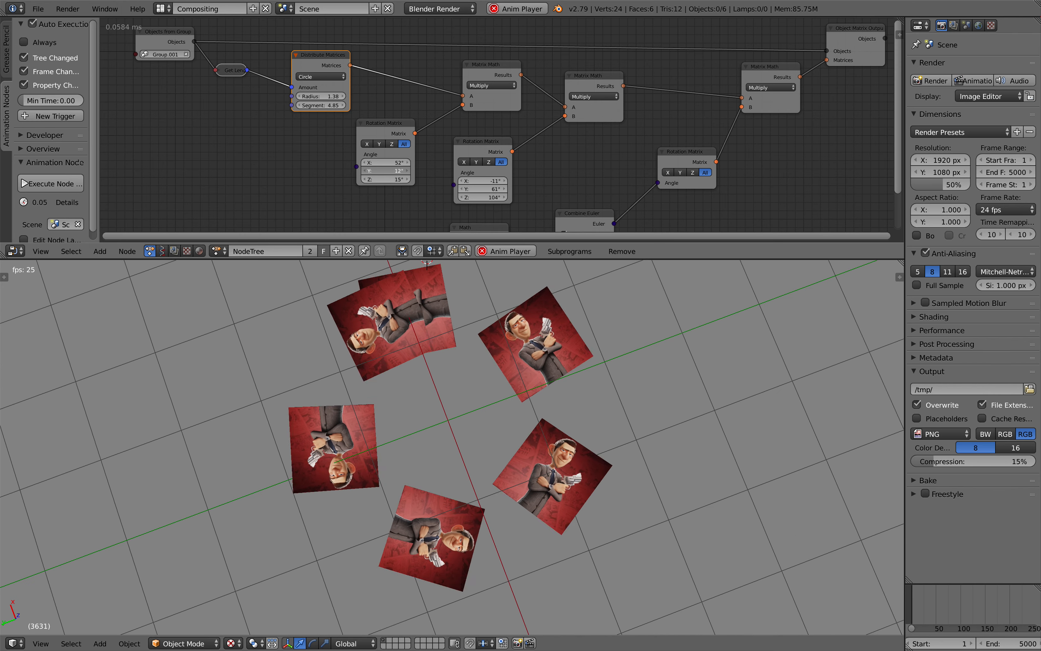
# Set the Distribute Matrices circle's segment to 1.00 and its radius to 0.42, bringing the image planes into an overlapping ring
pyautogui.rightClick(368, 321)
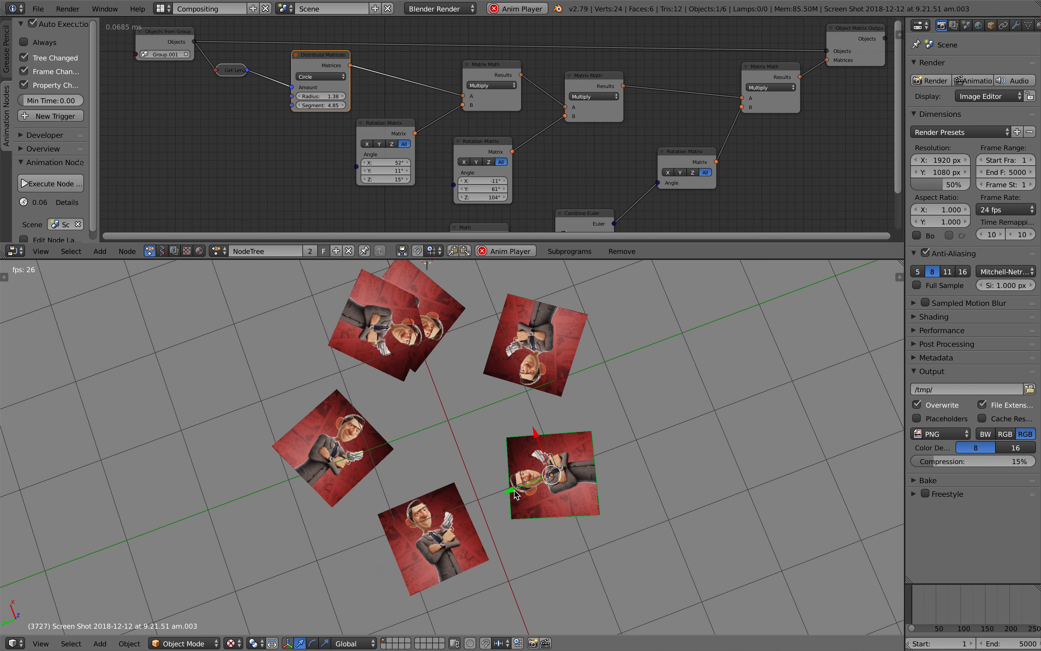
pyautogui.moveTo(508, 476); pyautogui.dragTo(283, 125, button='middle')
pyautogui.moveTo(316, 107)
pyautogui.mouseDown()
pyautogui.moveTo(344, 107)
pyautogui.moveTo(313, 105)
pyautogui.mouseUp()
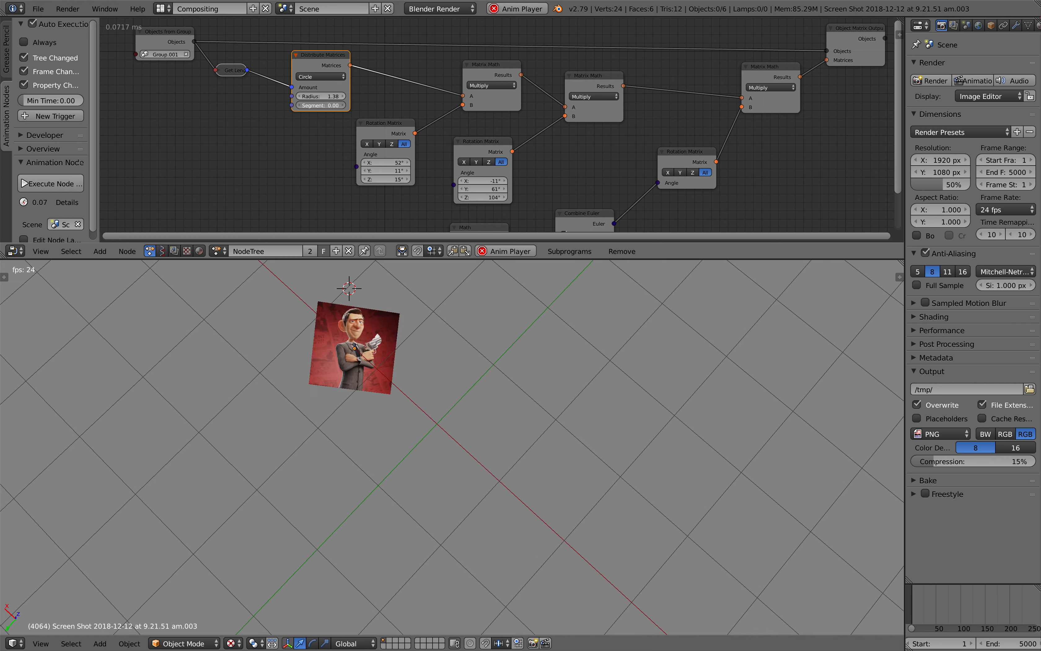
pyautogui.moveTo(313, 105); pyautogui.dragTo(322, 105)
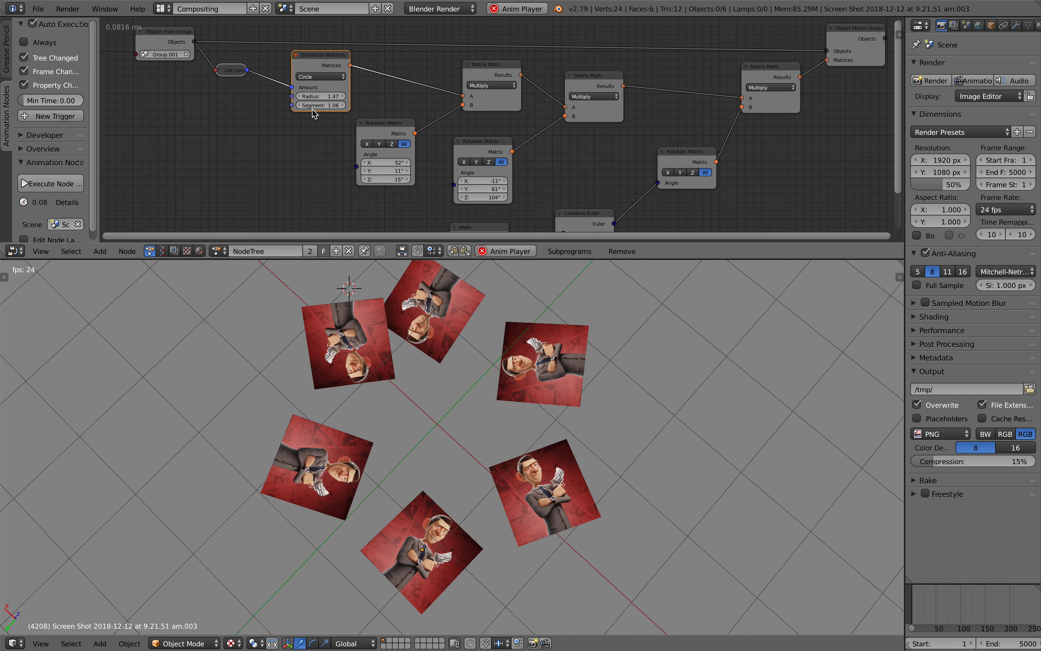
pyautogui.moveTo(312, 106); pyautogui.dragTo(314, 105)
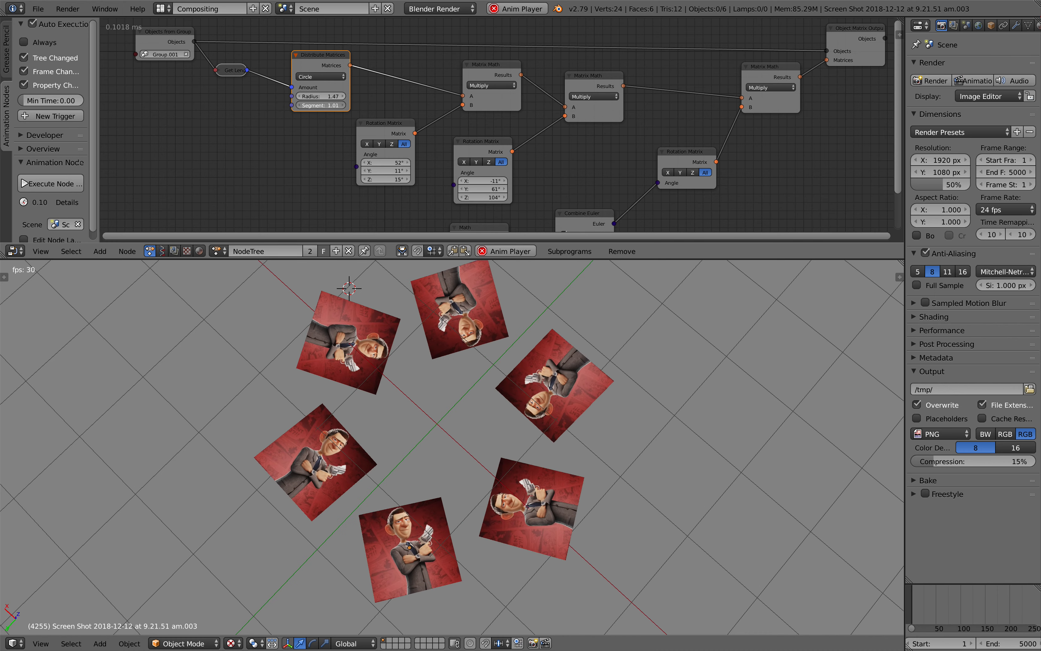
pyautogui.keyDown('shift'); pyautogui.moveTo(428, 395); pyautogui.dragTo(414, 405, button='middle'); pyautogui.keyUp('shift')
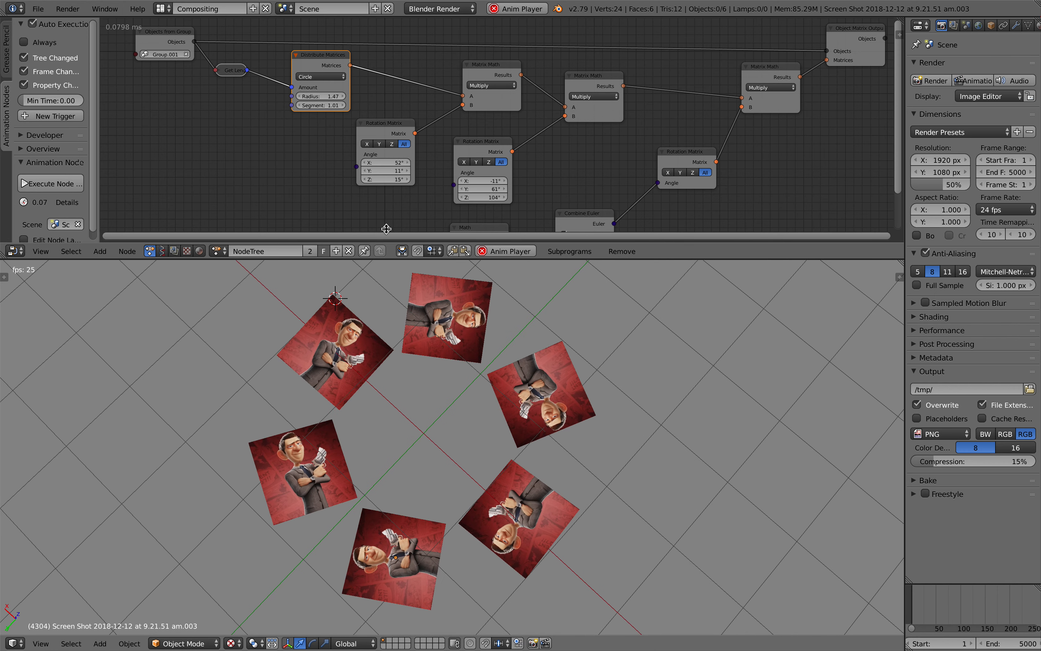
pyautogui.click(331, 106)
pyautogui.press('BackSpace')
pyautogui.press('Return')
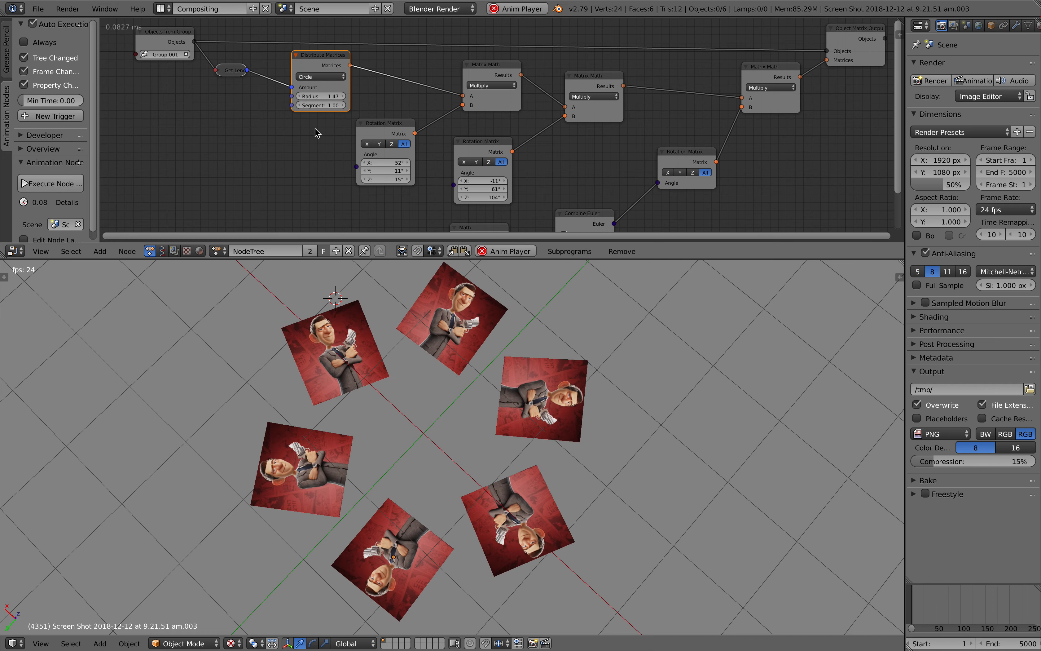
pyautogui.moveTo(320, 96); pyautogui.dragTo(272, 97)
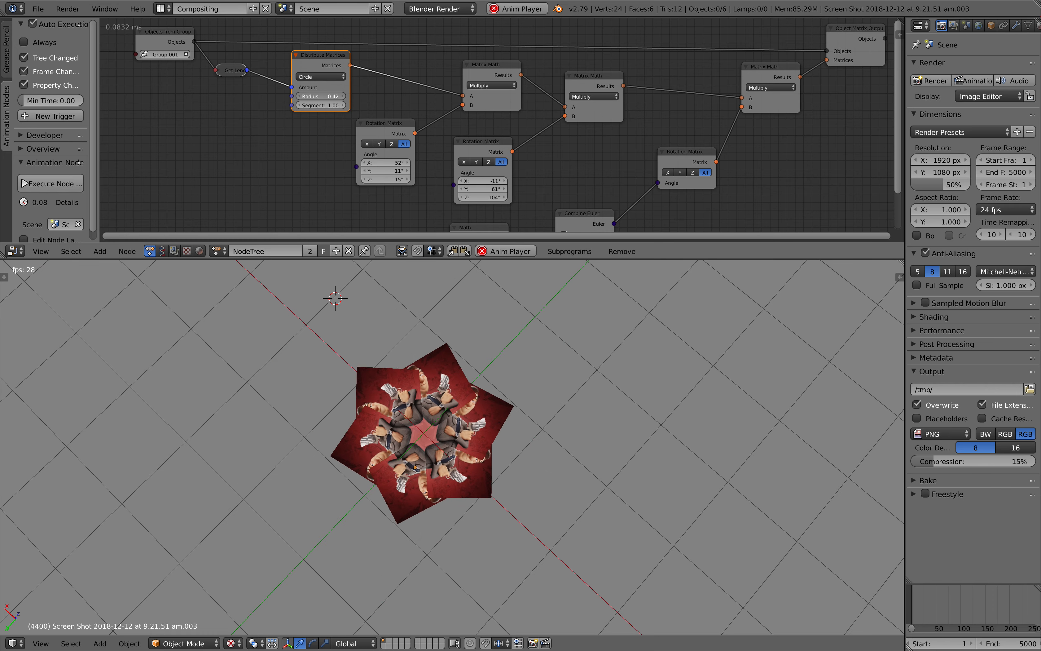
# Save the project over the existing zoetrope kaleidoscope blend file
pyautogui.scroll(2, 527, 404)
pyautogui.moveTo(527, 404); pyautogui.dragTo(542, 402, button='middle')
pyautogui.hotkey('ctrl', 's')
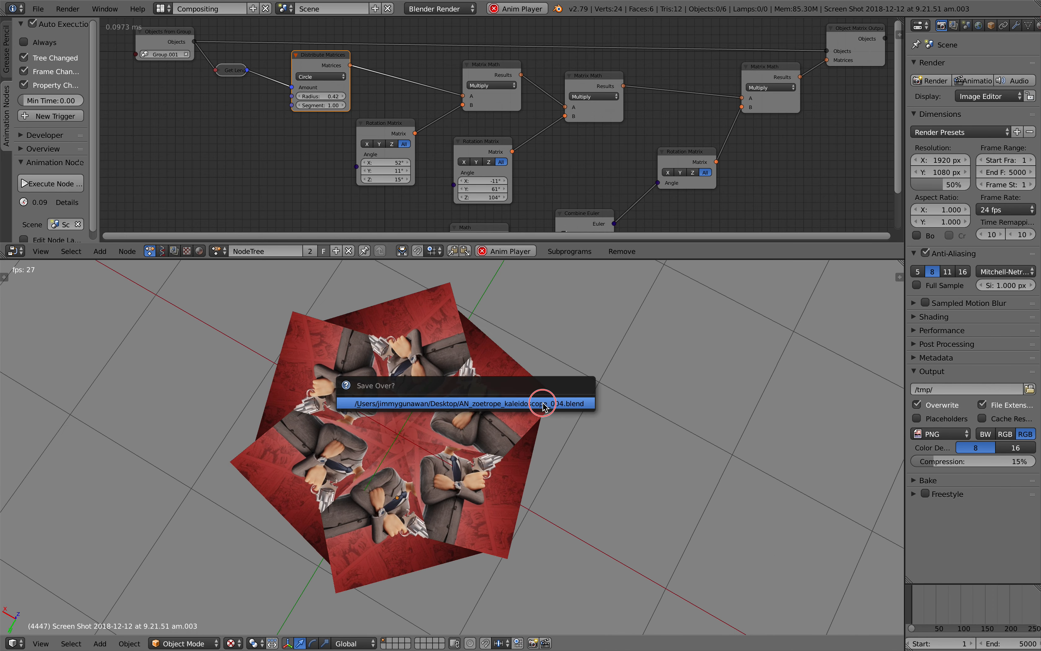
pyautogui.click(541, 402)
# Set the first Rotation Matrix to X 54°, Y 16°, Z 16° and the second to X -9.1°, Y 78°, Z 110°
pyautogui.scroll(2, 541, 402)
pyautogui.moveTo(397, 163); pyautogui.dragTo(399, 164)
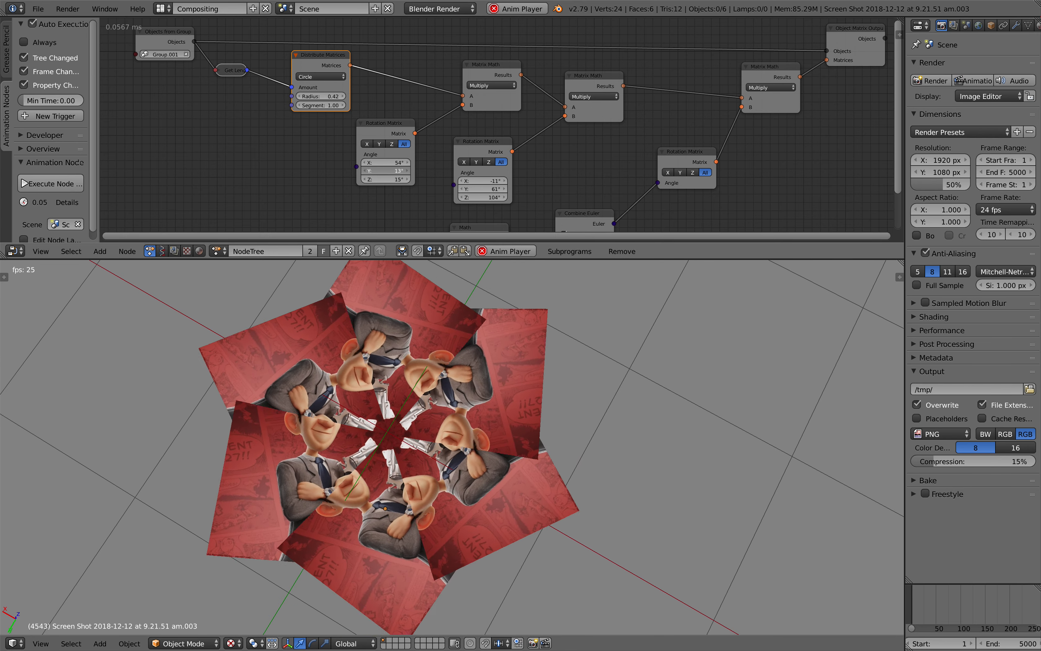
pyautogui.moveTo(391, 179); pyautogui.dragTo(394, 179)
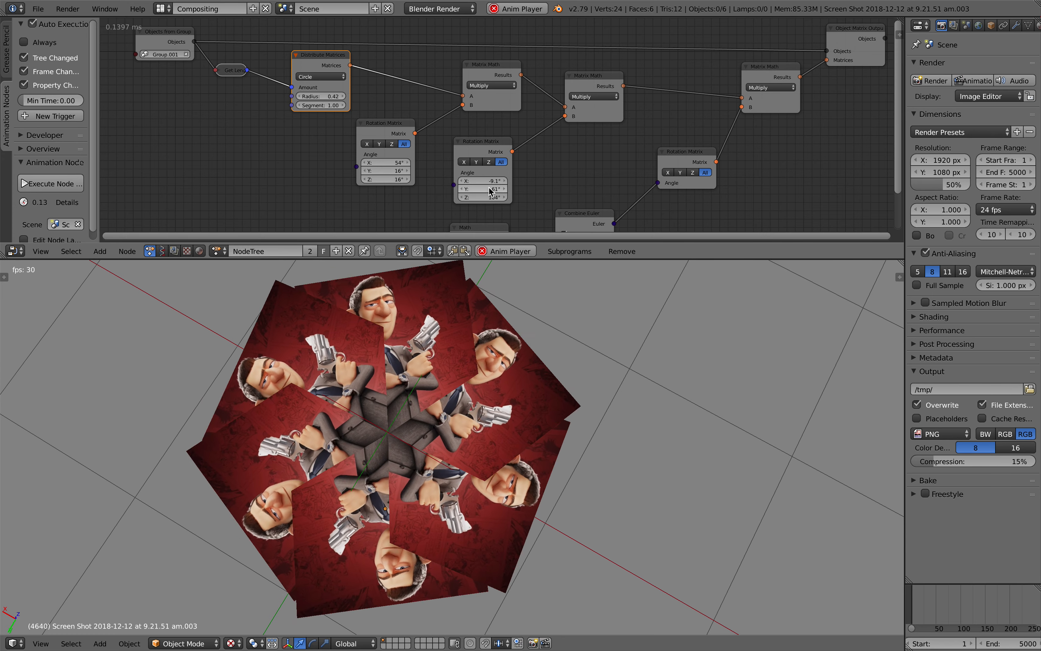
pyautogui.moveTo(482, 188); pyautogui.dragTo(485, 197)
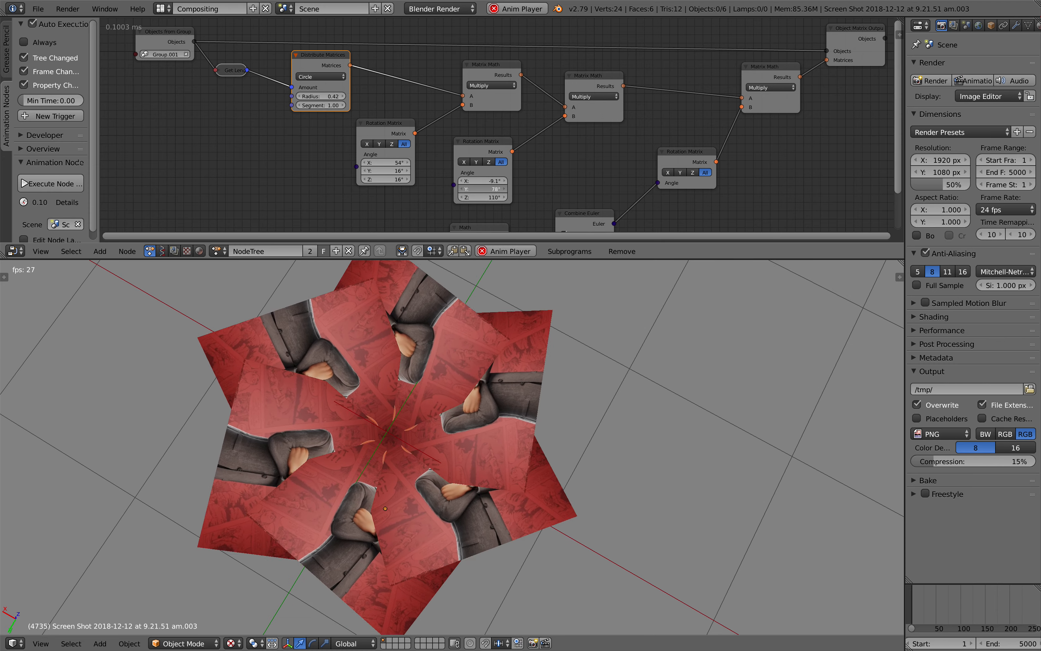
# Set the first Rotation Matrix to X 58° and Y 19°
pyautogui.scroll(6, 501, 423)
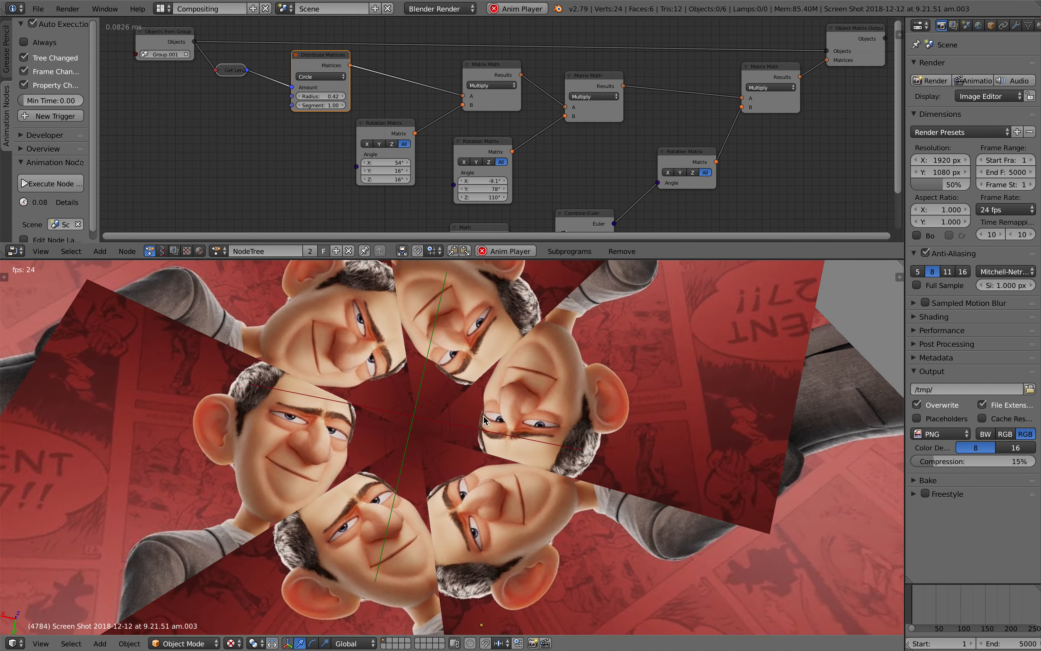
pyautogui.keyDown('shift'); pyautogui.moveTo(483, 415); pyautogui.dragTo(501, 415, button='middle'); pyautogui.keyUp('shift')
pyautogui.moveTo(385, 162); pyautogui.dragTo(389, 162)
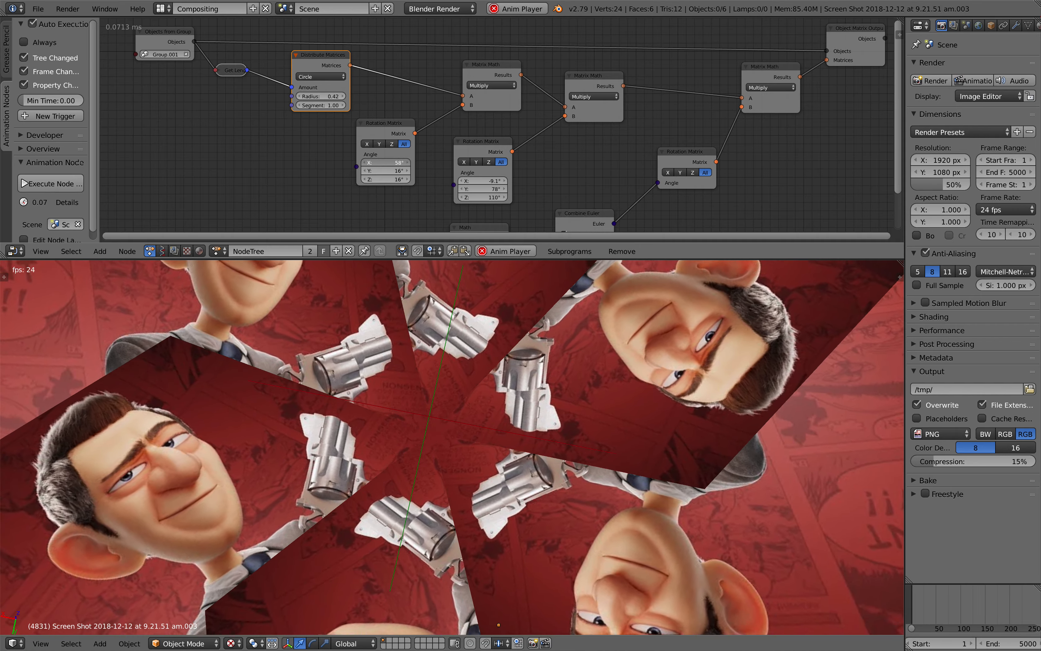
pyautogui.scroll(-6, 519, 407)
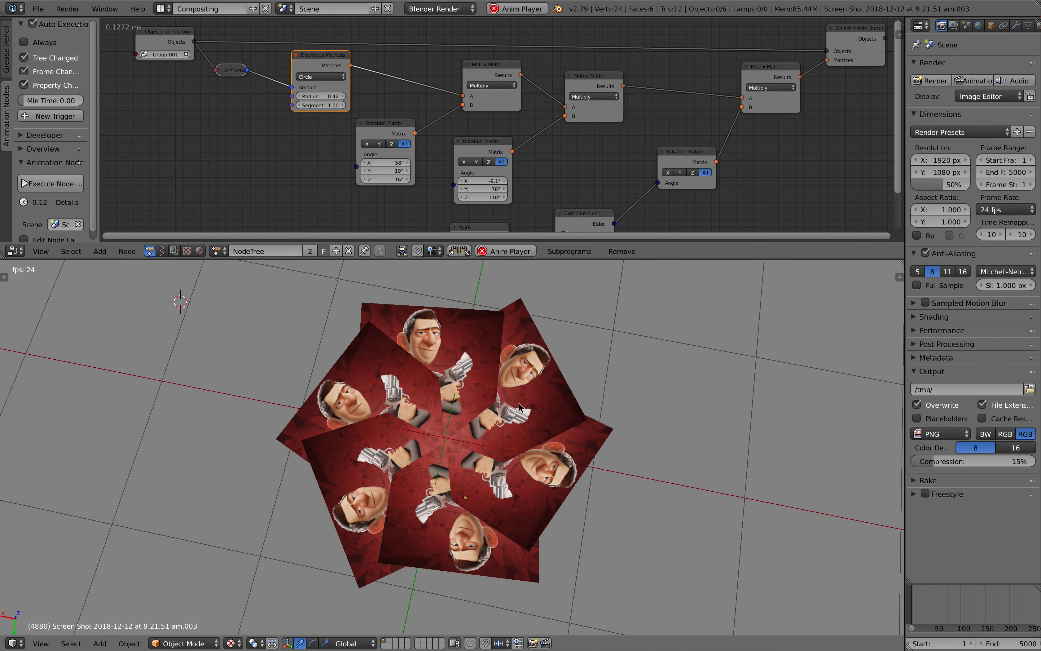
# Duplicate the six Agent 327 image planes twice to make eighteen planes in the circular pattern
pyautogui.hotkey('shift', 'd')
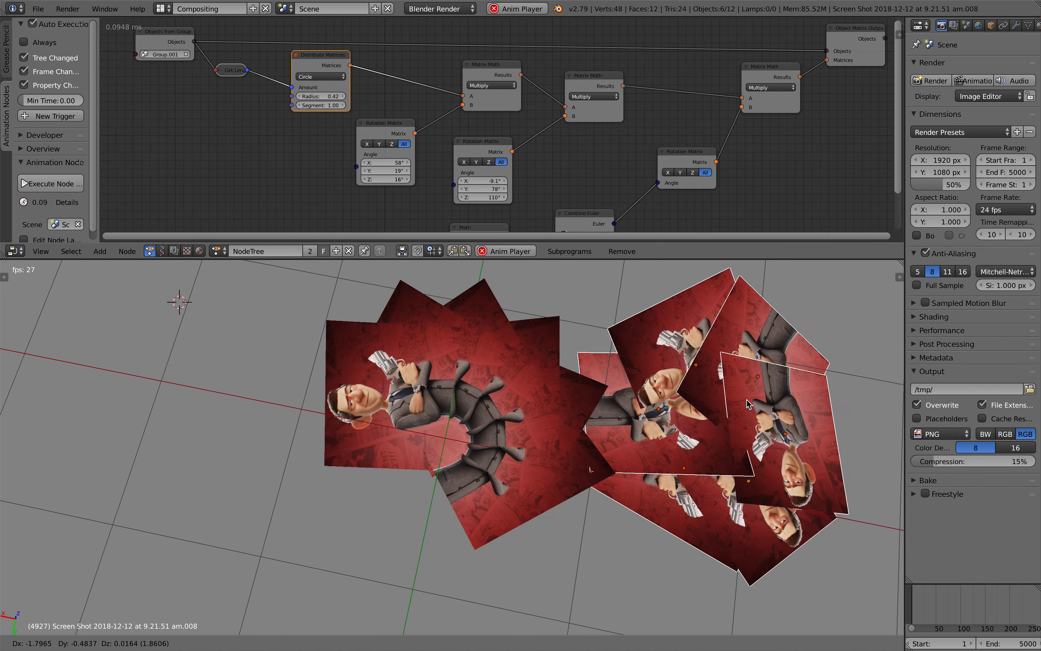
pyautogui.click(757, 383)
pyautogui.hotkey('shift', 'd')
pyautogui.click(705, 385)
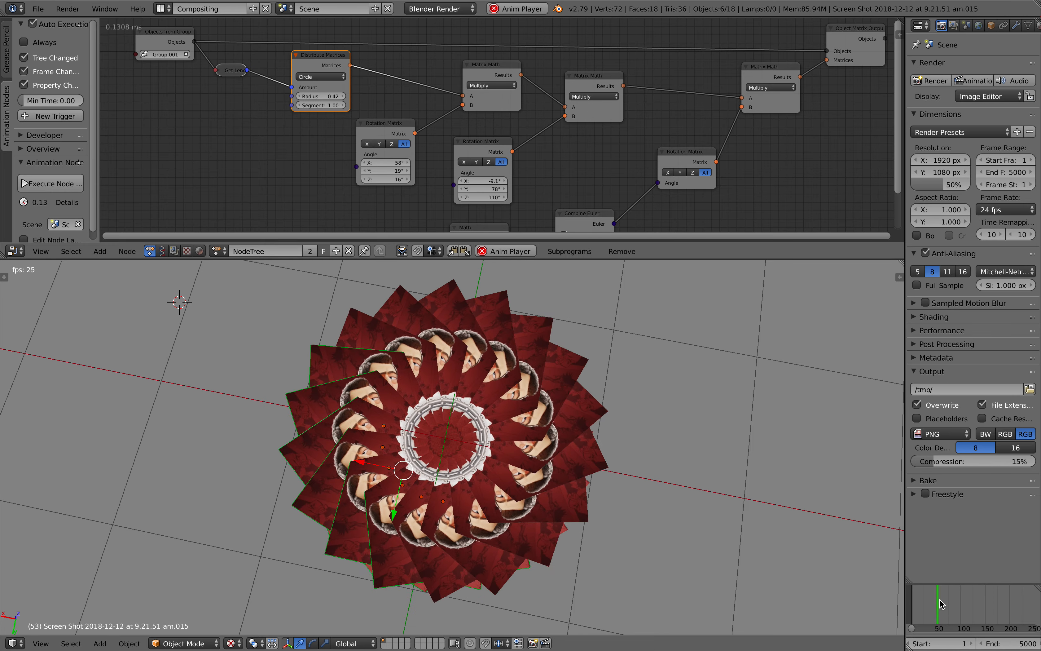
# Set the first Rotation Matrix to X 60°, Y 18°, Z 17° and the second to X -10° and Z 109°
pyautogui.scroll(5, 570, 435)
pyautogui.moveTo(401, 162); pyautogui.dragTo(401, 179)
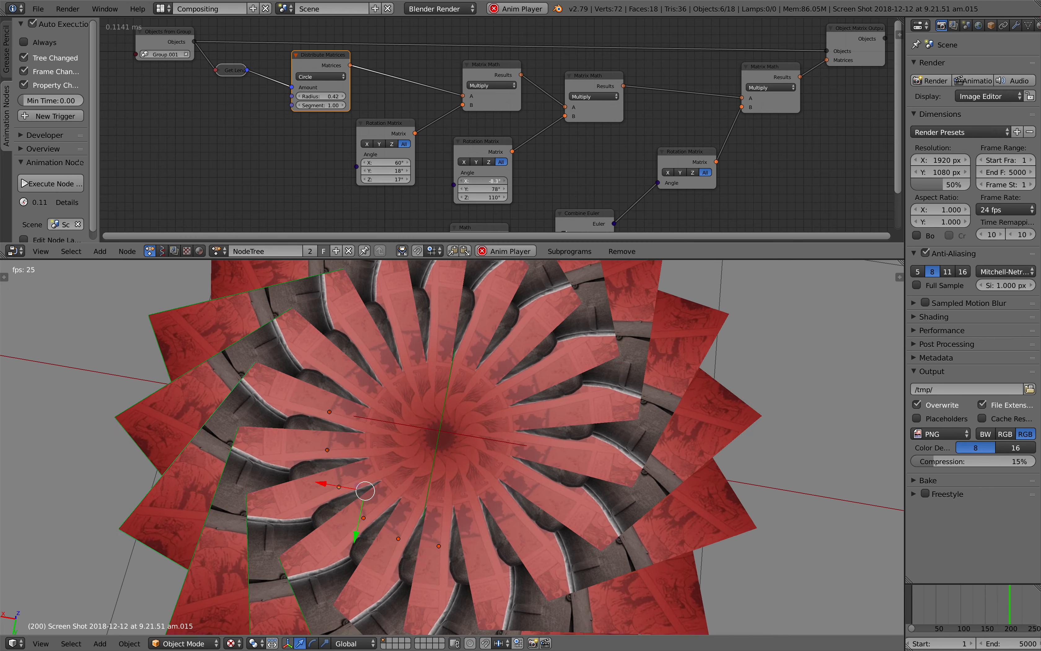
pyautogui.moveTo(488, 182); pyautogui.dragTo(481, 197)
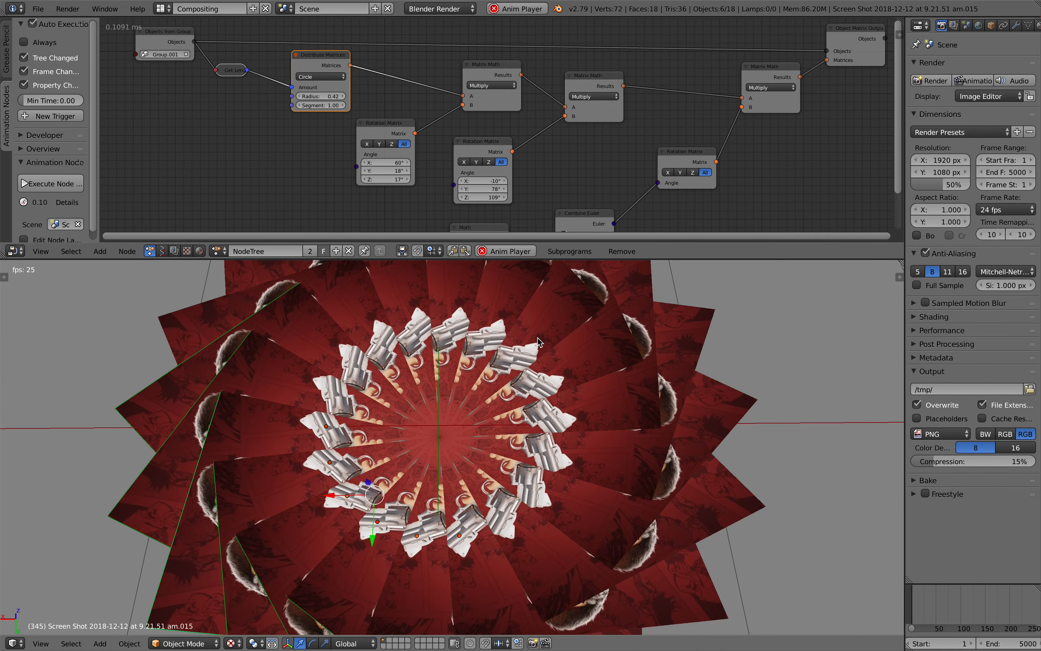
pyautogui.moveTo(538, 350); pyautogui.dragTo(559, 363, button='middle')
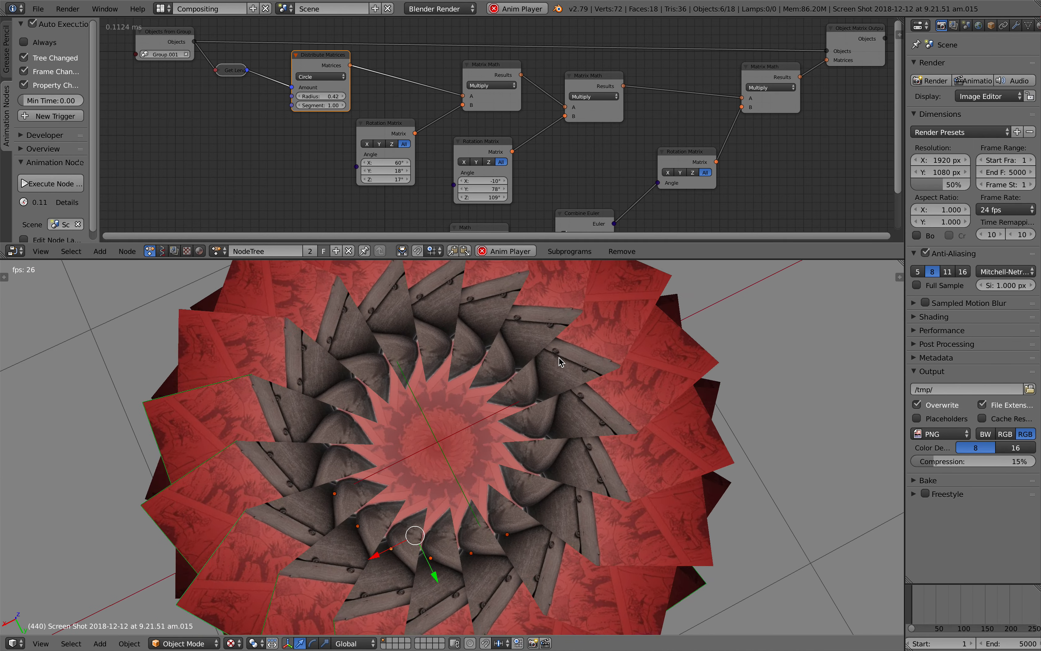